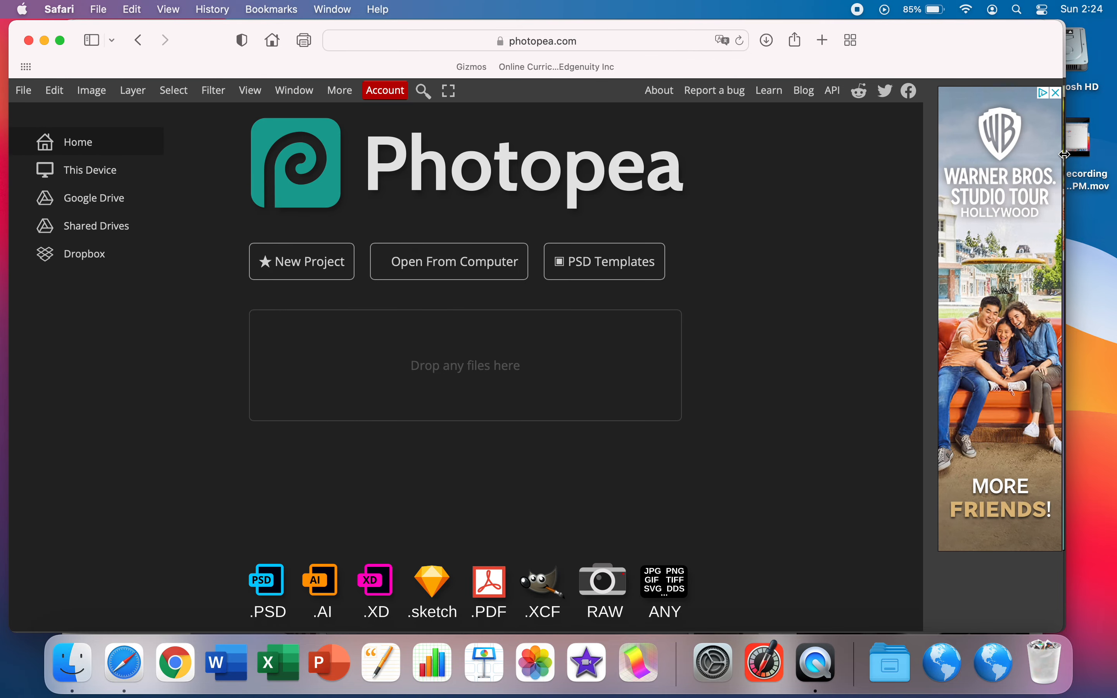
- Widen the browser window to the edge of the screen and shrink the Dock
drag(1064, 147, 1112, 153)
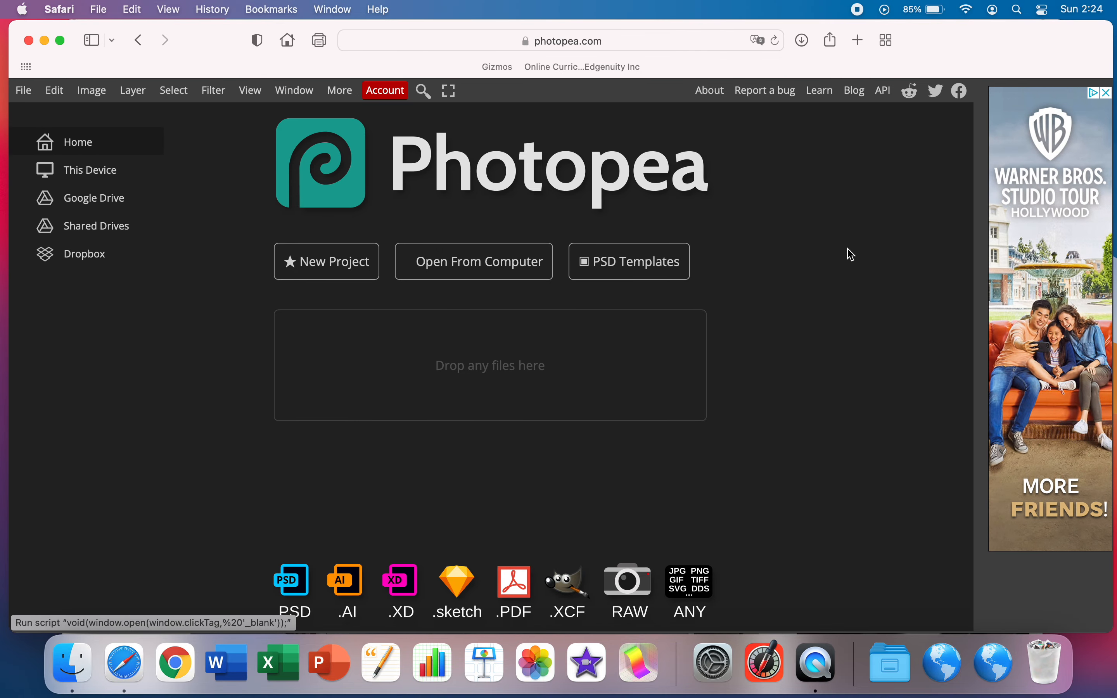
mouse_move(677, 641)
mouse_down()
mouse_move(677, 688)
mouse_move(659, 646)
mouse_up()
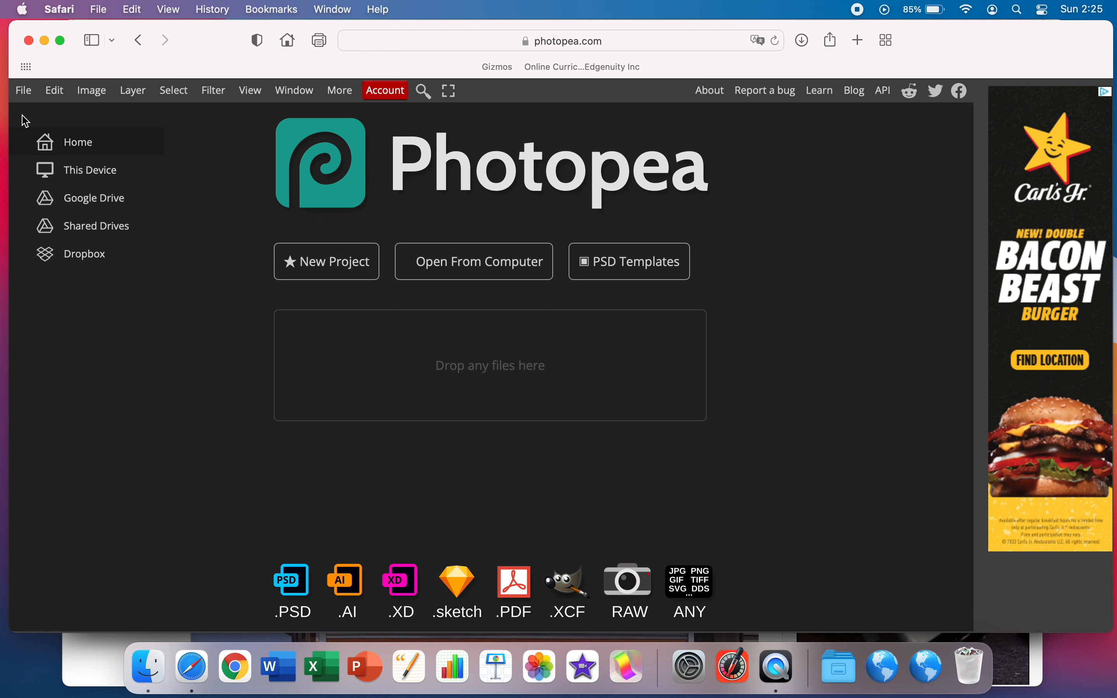
- Start a new project and set its dimension units to inches
click(26, 92)
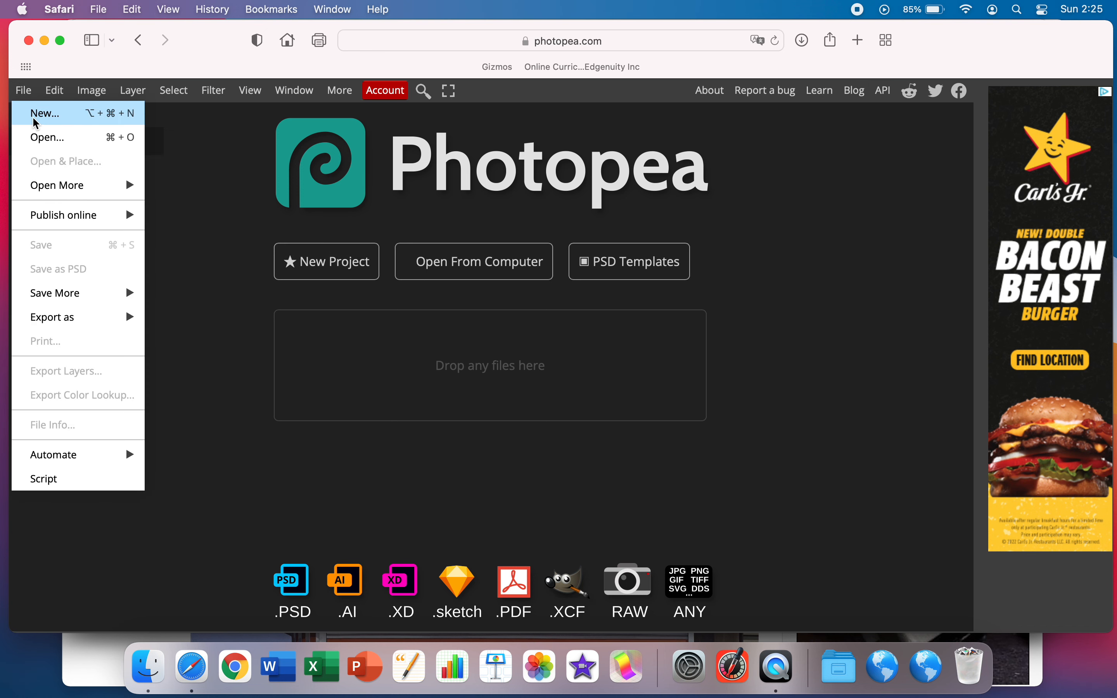
click(43, 124)
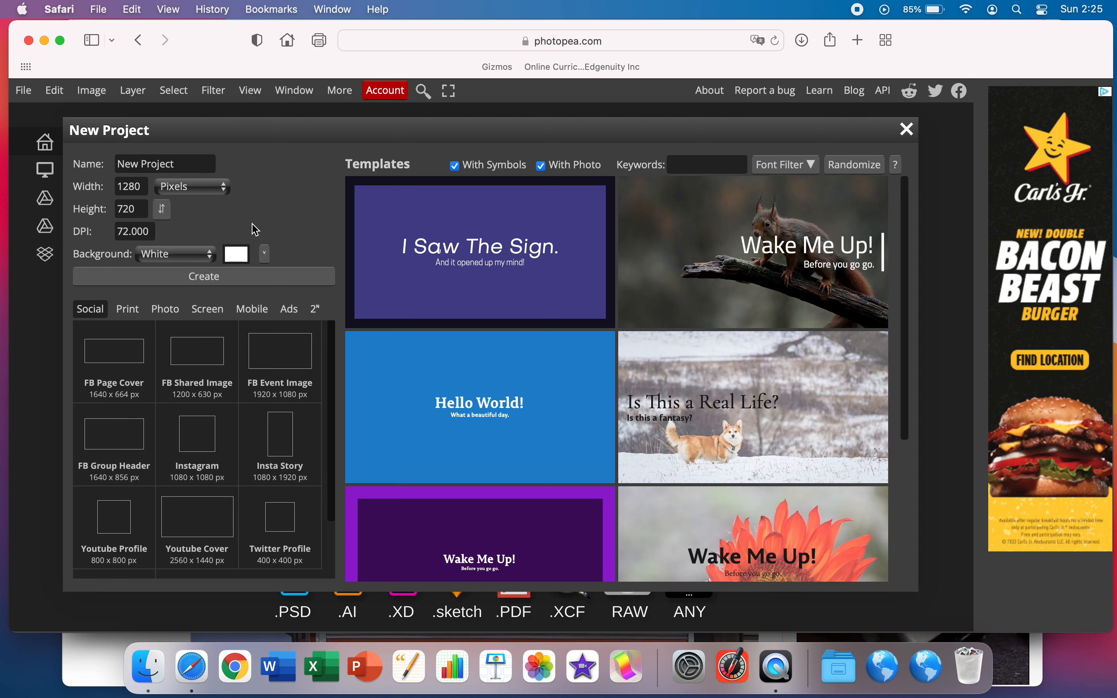
scroll(591, 453, down, 3)
scroll(590, 454, up, 3)
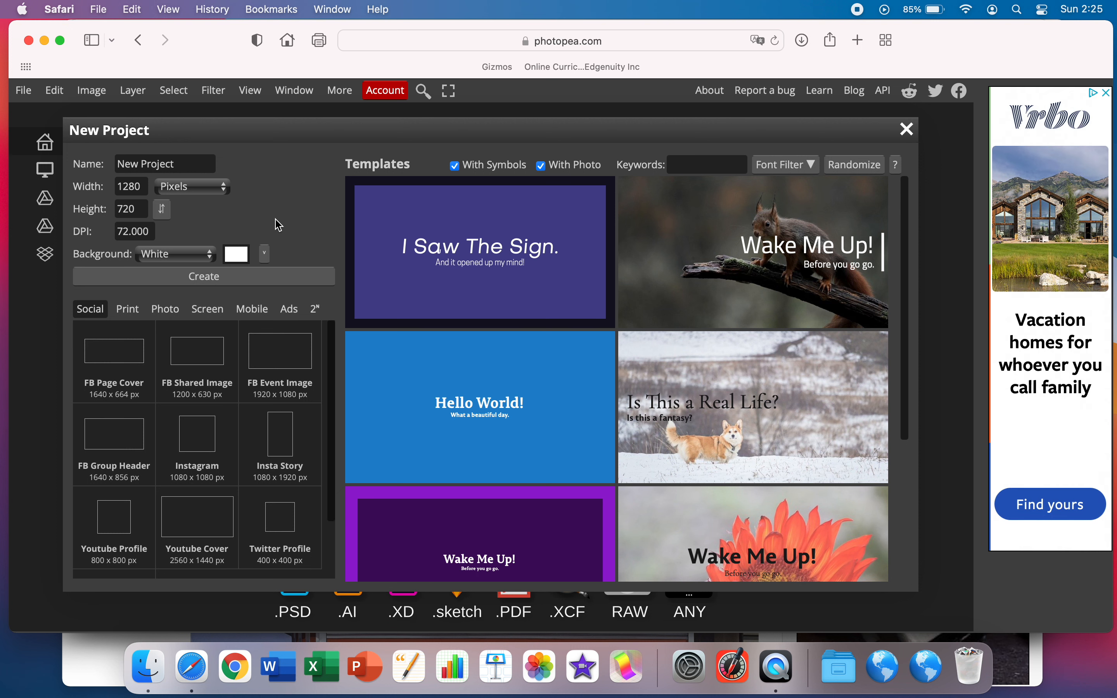
click(208, 190)
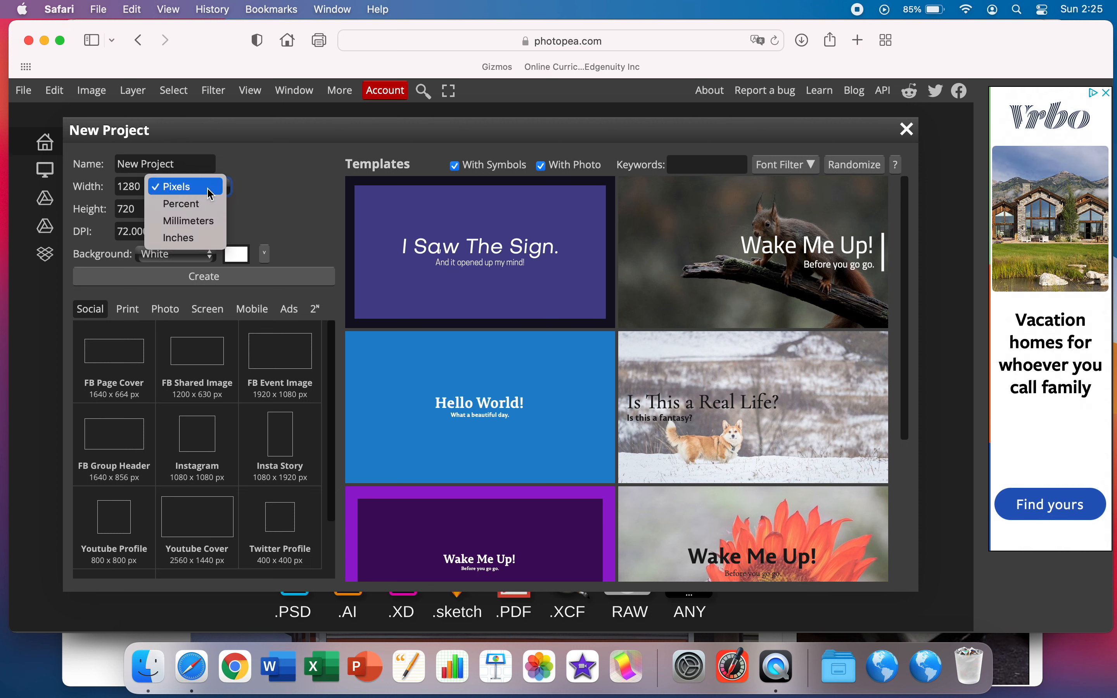
click(195, 237)
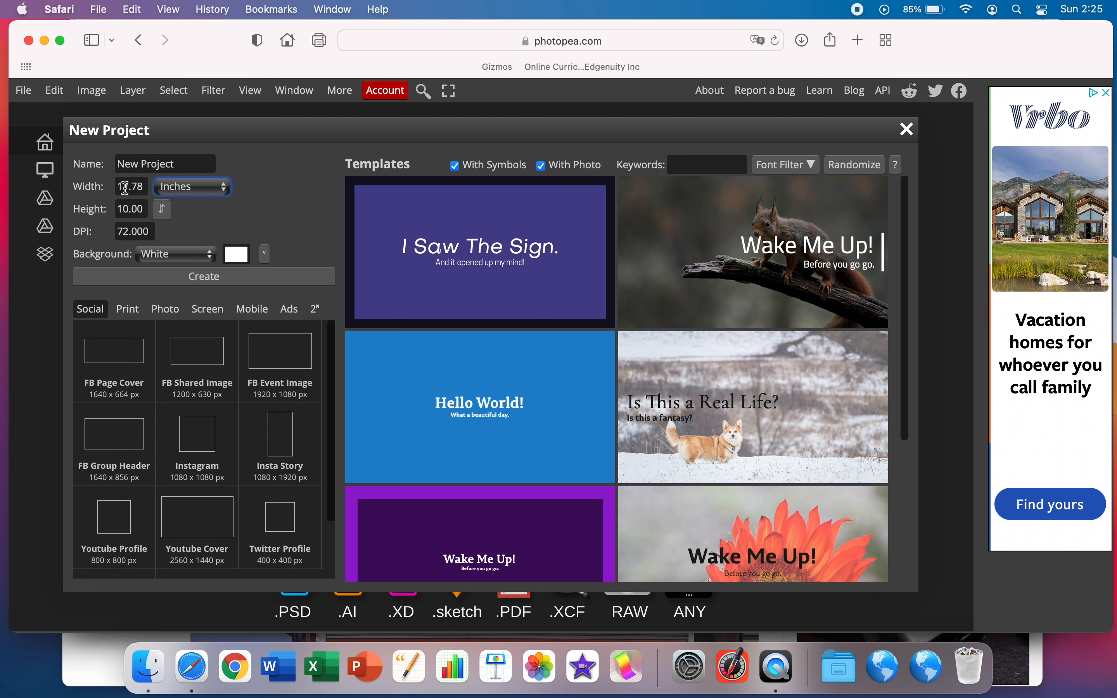
- Set the project's width and height to 5 inches each and create it with a white background
drag(119, 187, 152, 186)
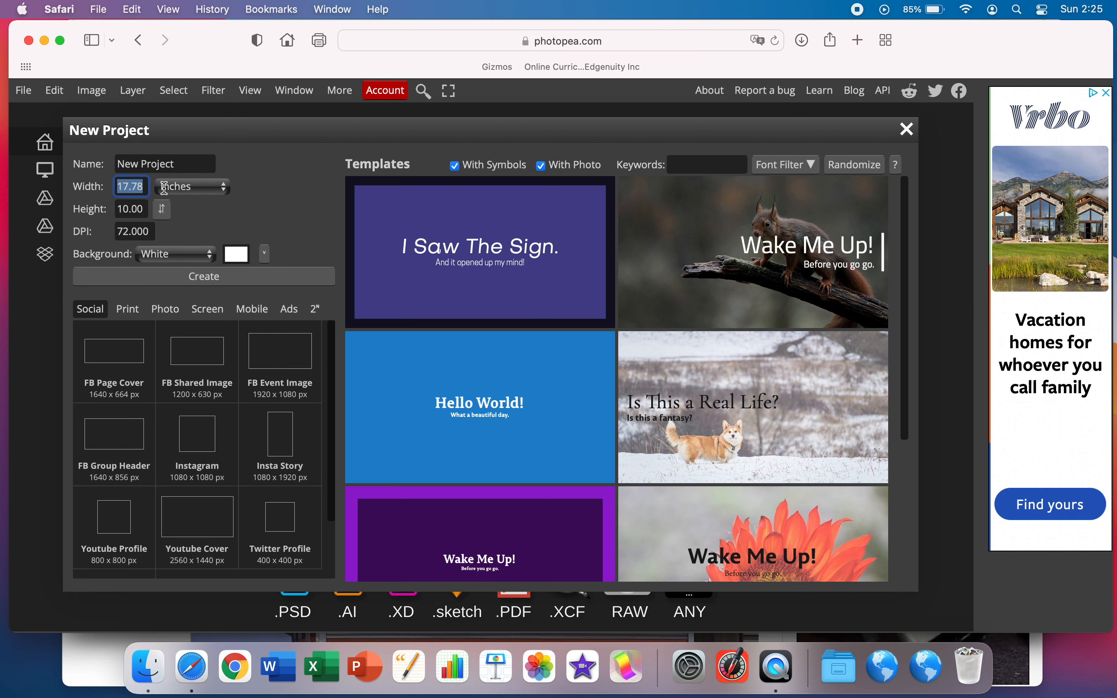
text(5)
key(Tab)
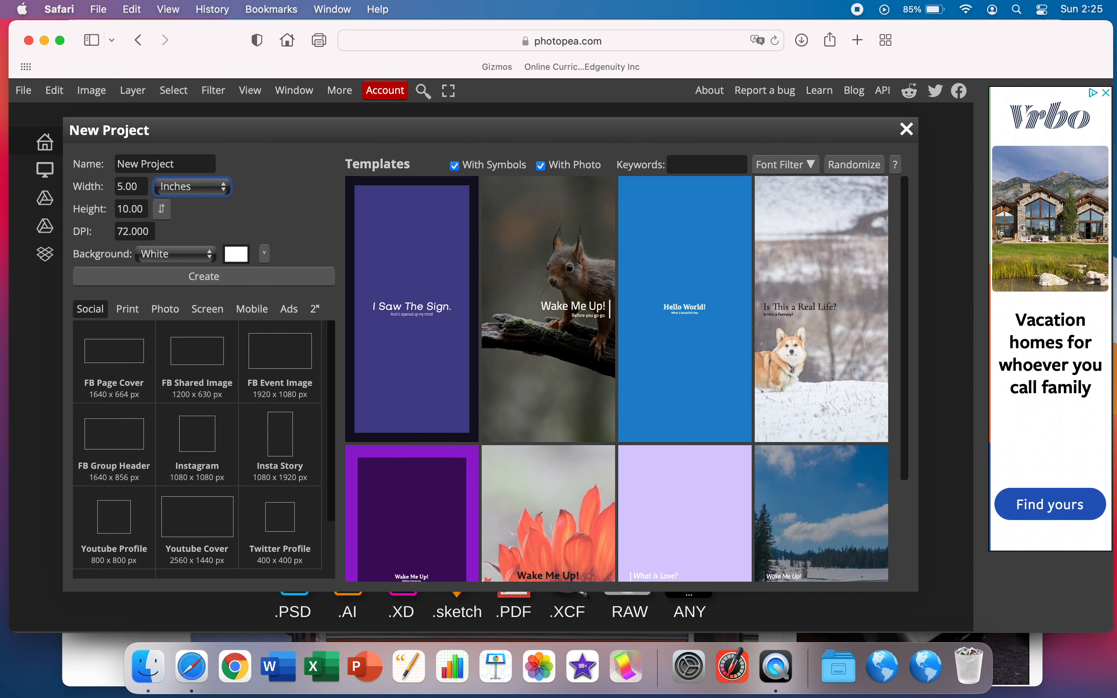
key(Tab)
text(5)
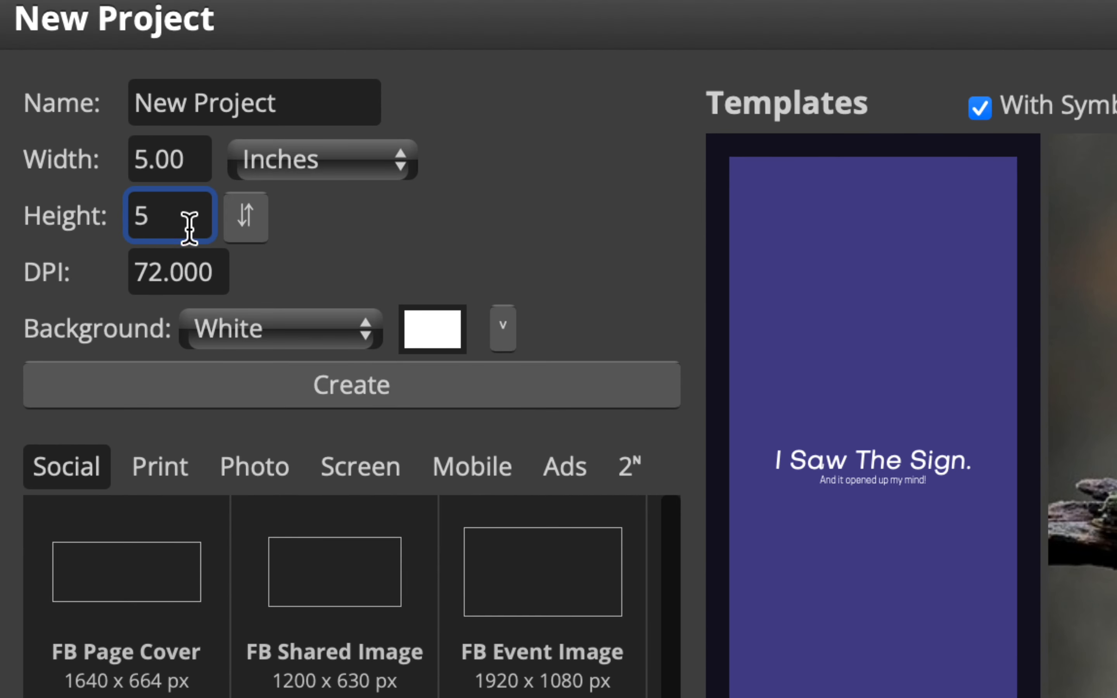
click(193, 173)
click(194, 214)
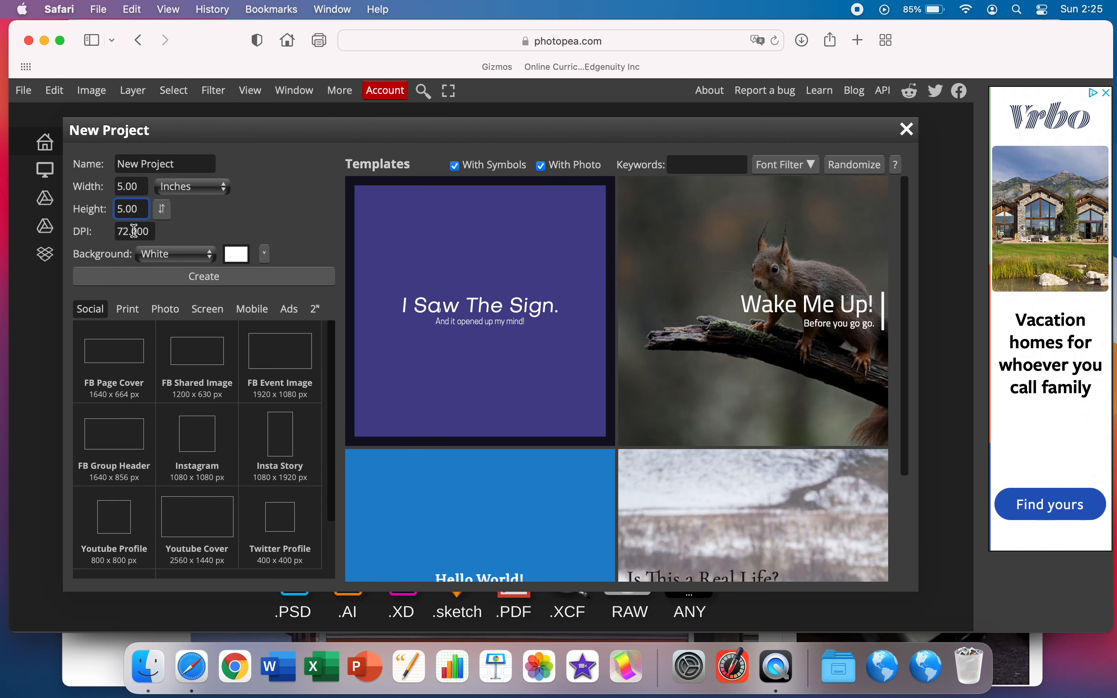
click(219, 281)
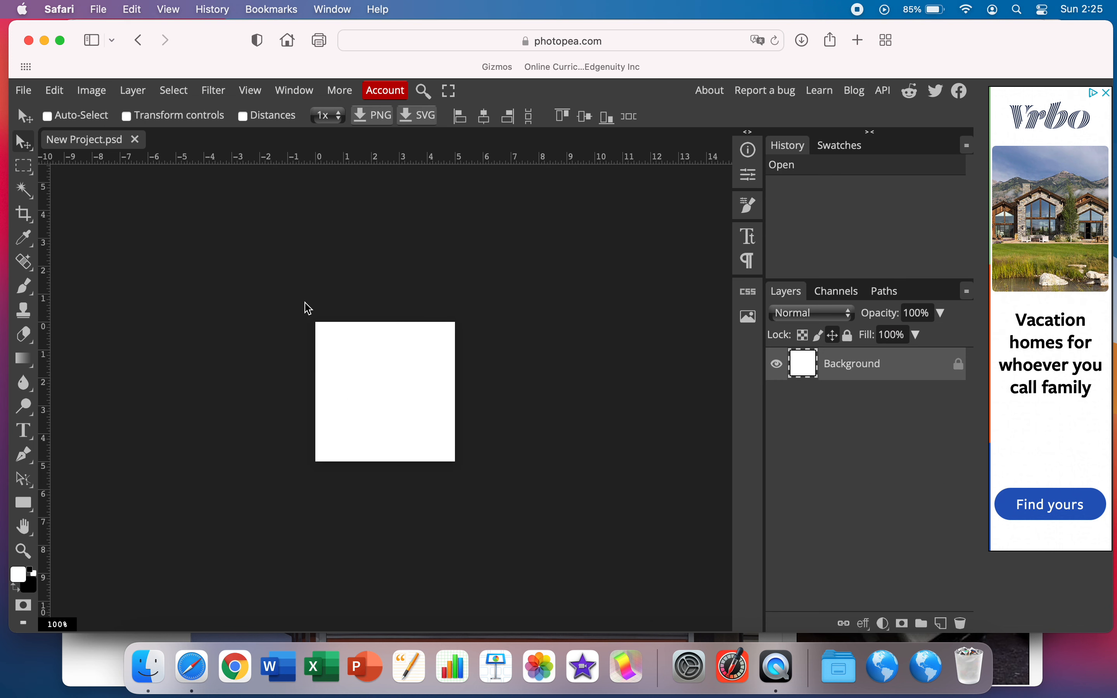
- Toggle the canvas rulers off and back on
key(super+equal)
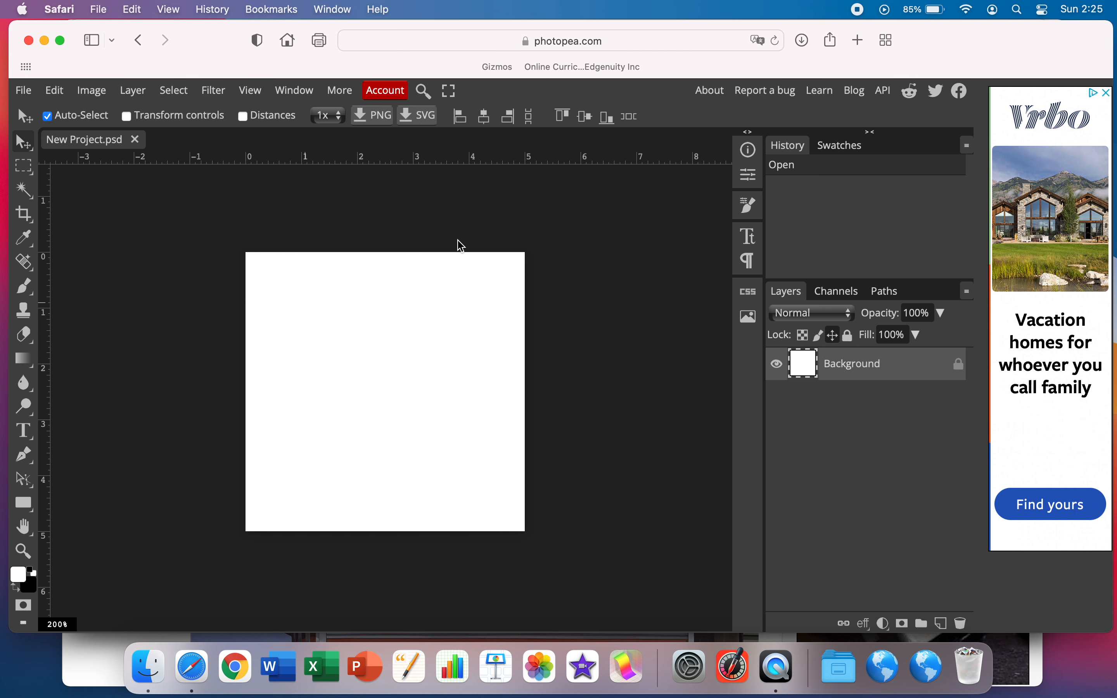
key(super+equal)
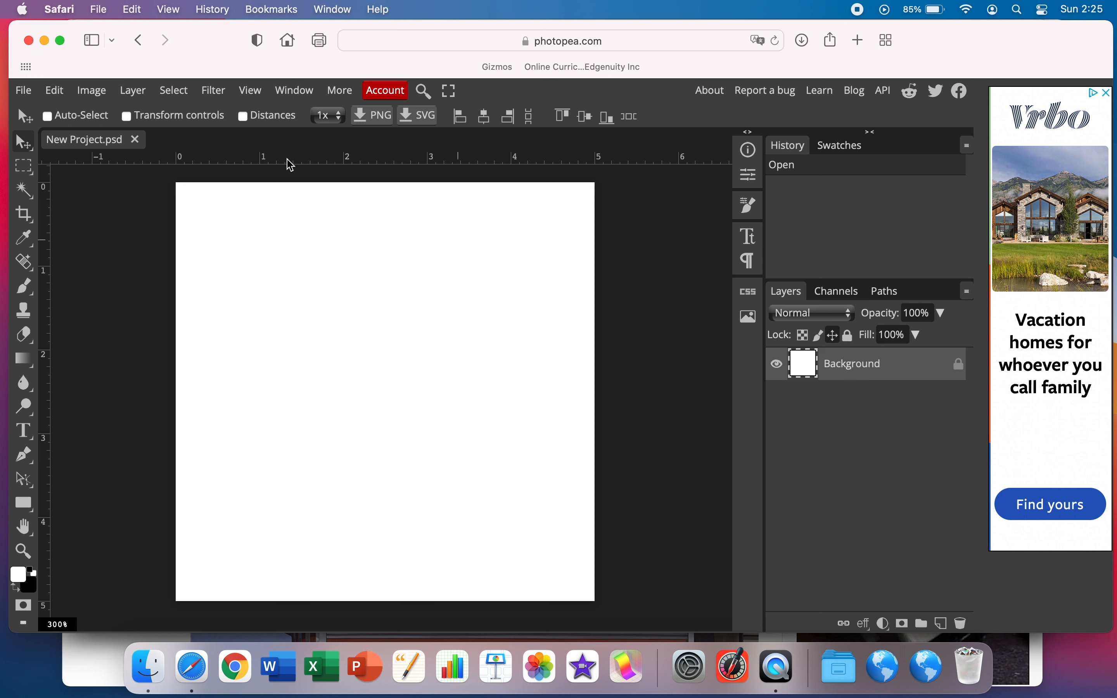
key(ctrl+r)
key(ctrl+r)
key(ctrl+r)
key(ctrl+r)
- Switch the ruler units to pixels and back to inches
right_click(233, 164)
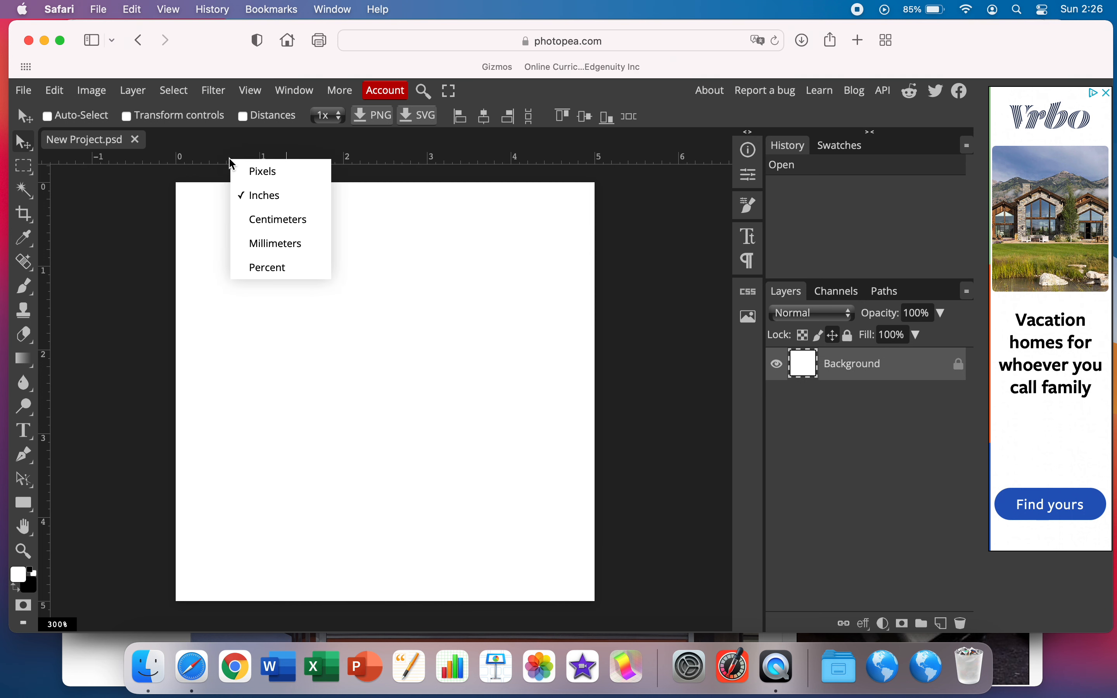
click(243, 170)
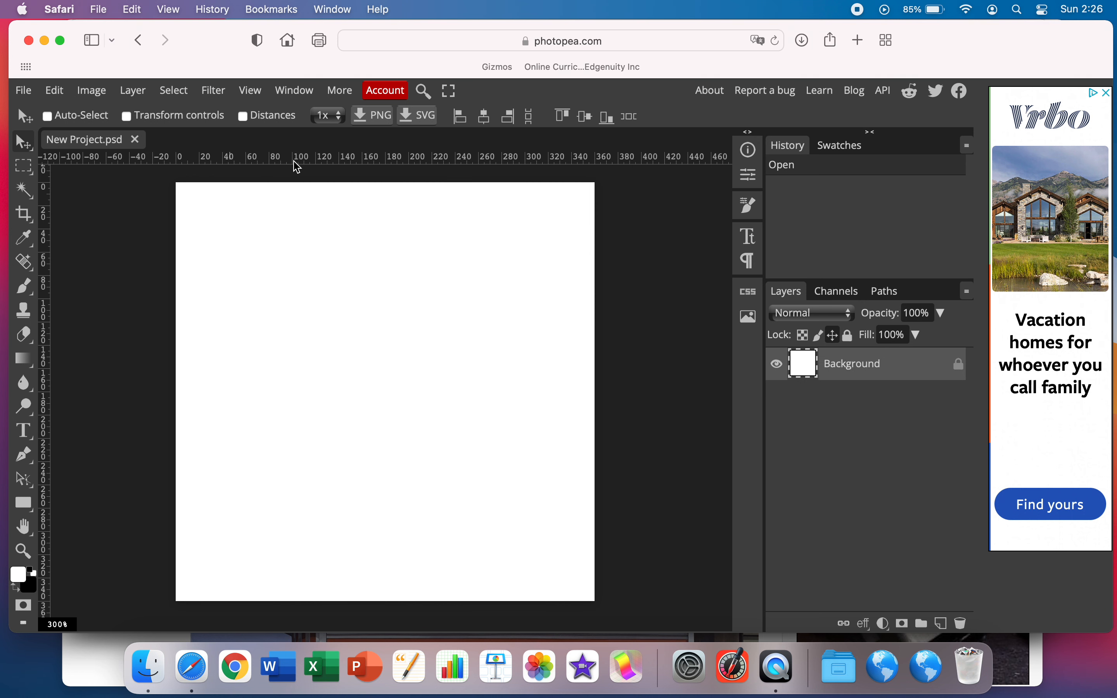
right_click(372, 159)
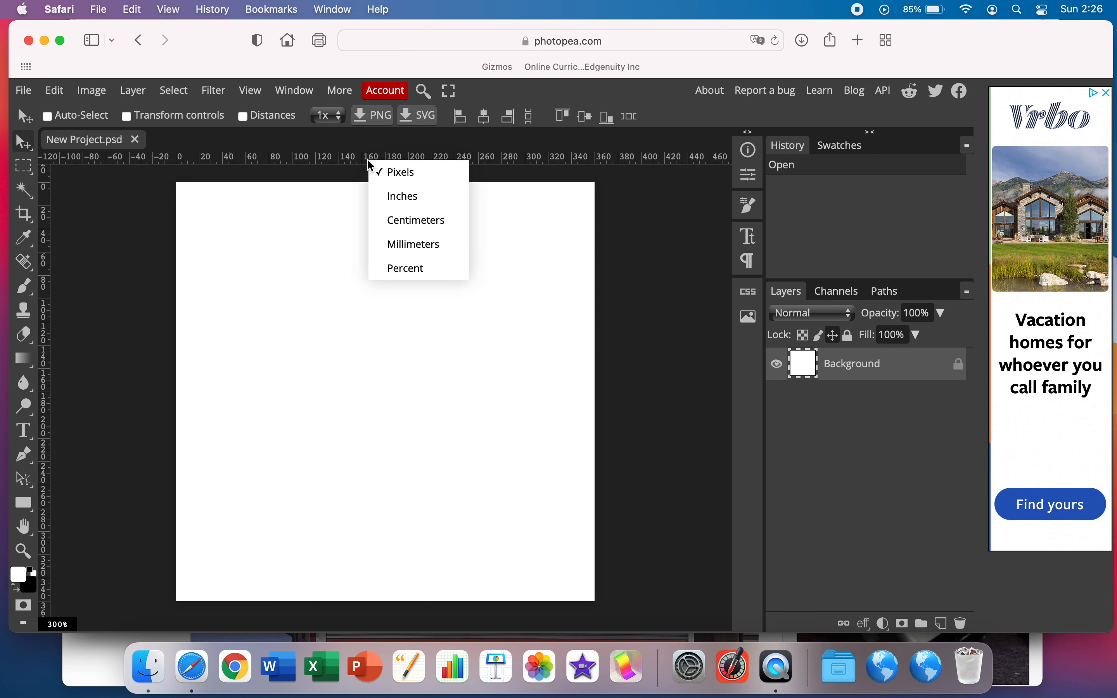
click(401, 196)
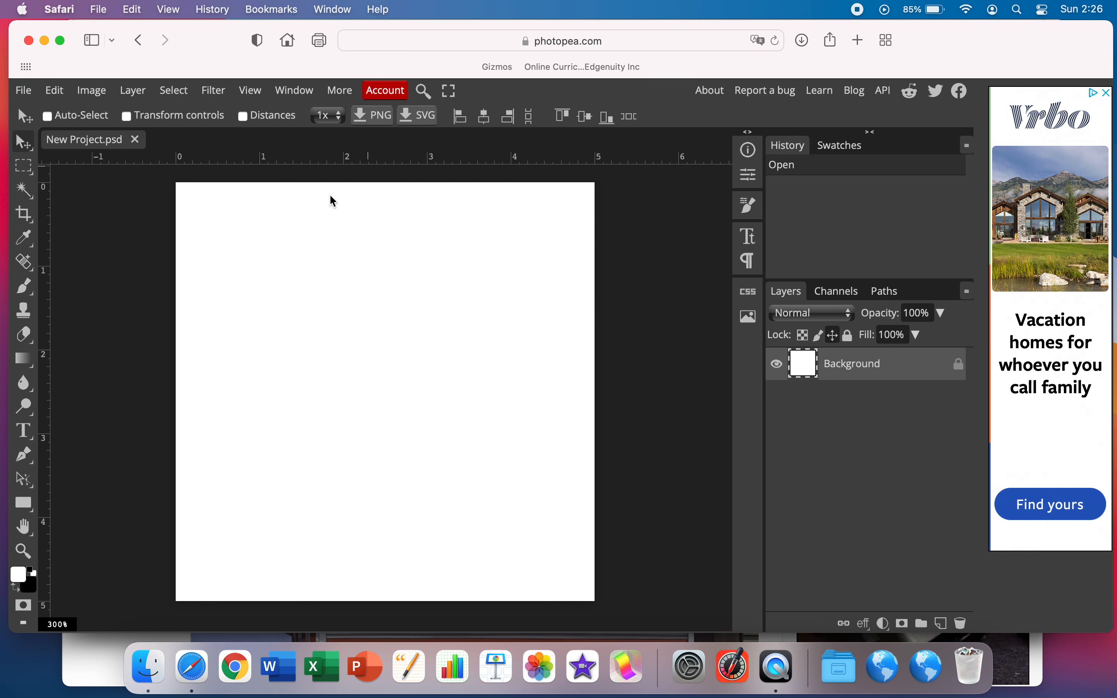
- Activate the Brush, Spot Healing Brush, Eyedropper and Crop tools in turn to view the options of each
scroll(432, 244, up, 2)
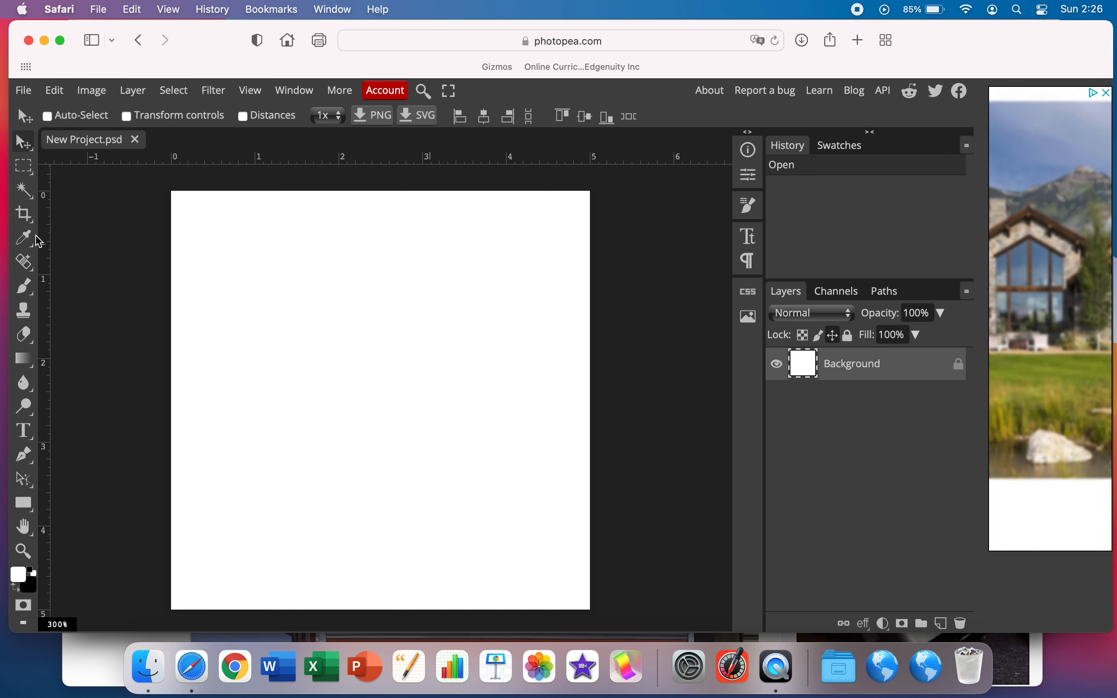
click(26, 287)
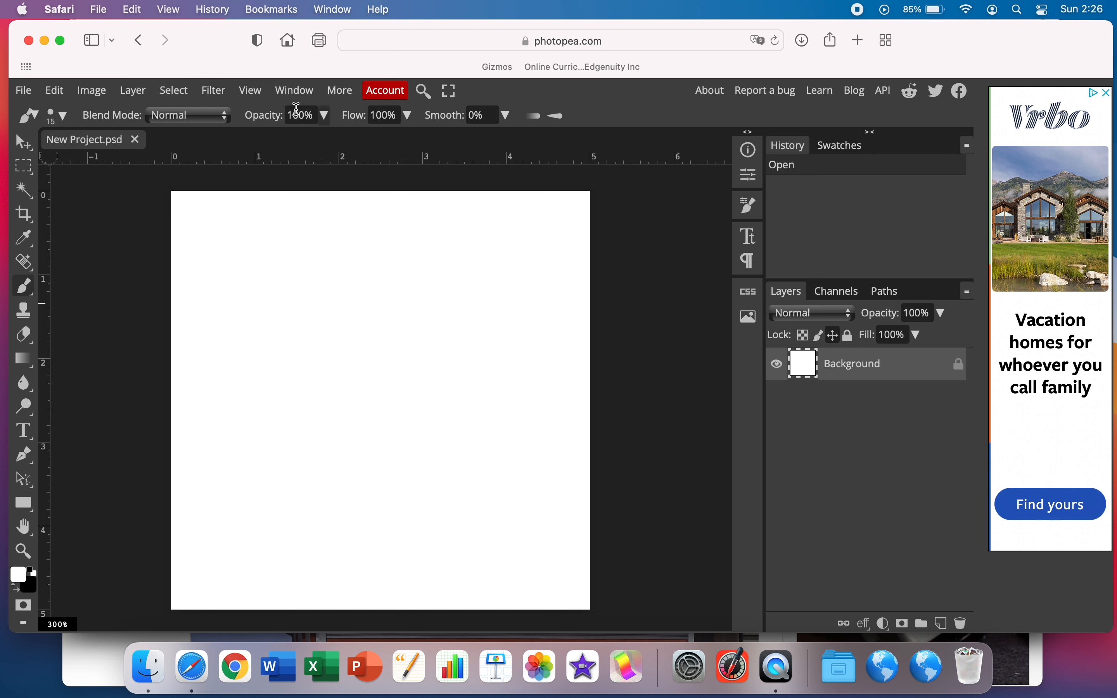
click(26, 263)
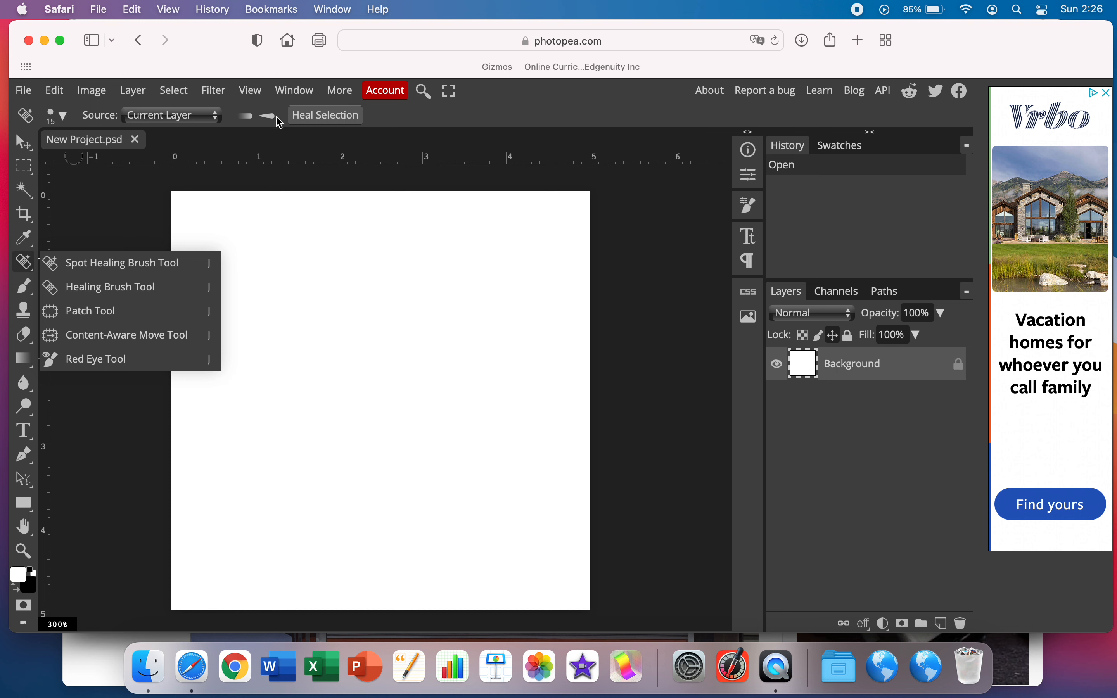
click(23, 242)
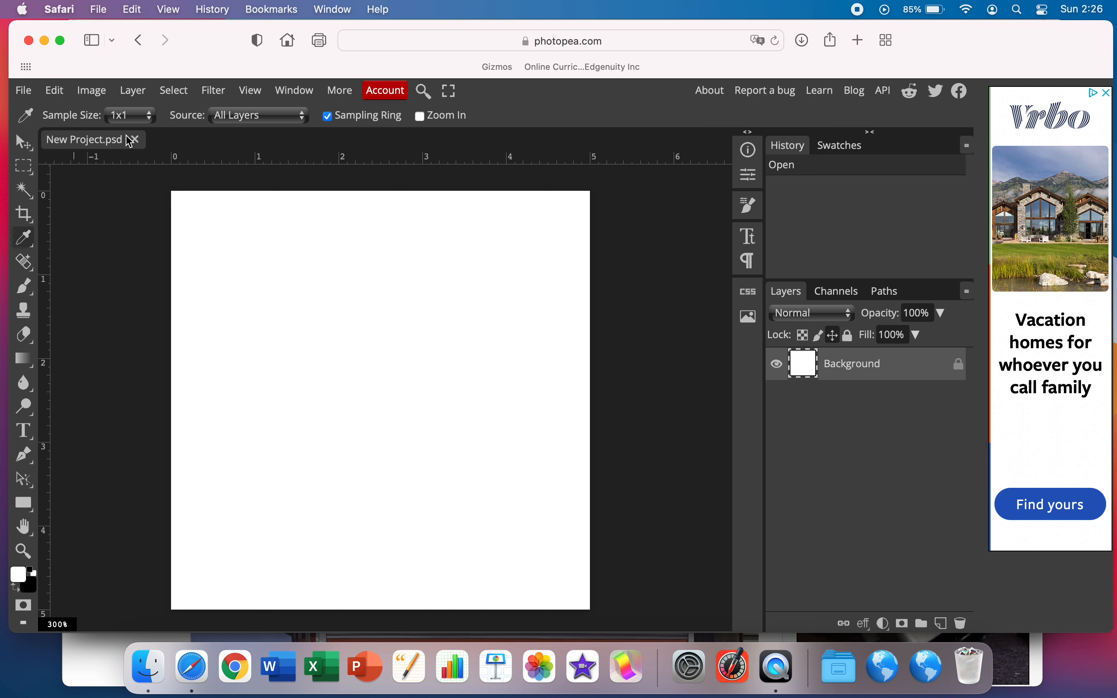
key(c)
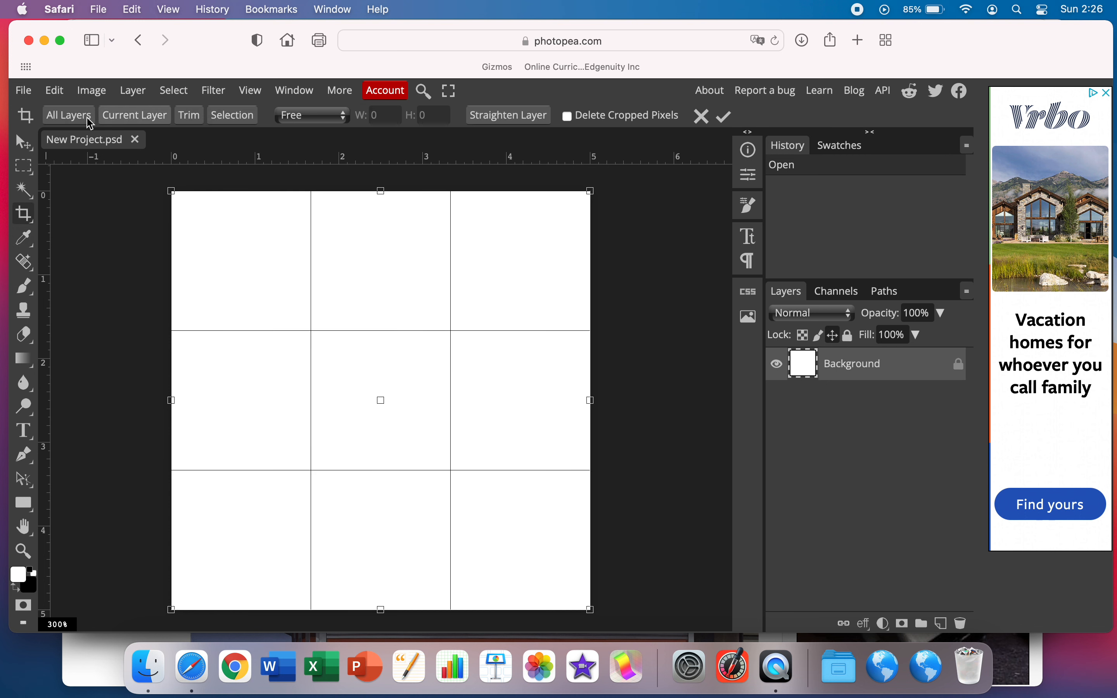
- Activate the Brush tool and set its size to 5 px and its hardness to 26%
click(27, 289)
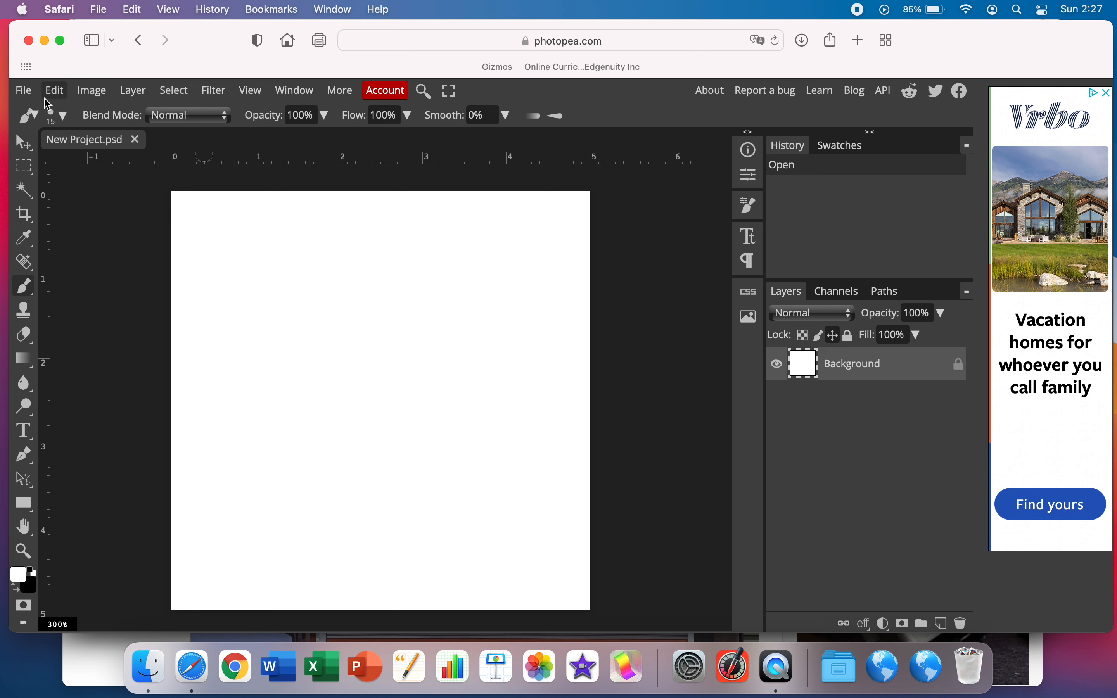
click(62, 116)
drag(154, 157, 148, 157)
mouse_move(244, 192)
mouse_down()
mouse_move(151, 192)
mouse_move(147, 155)
mouse_up()
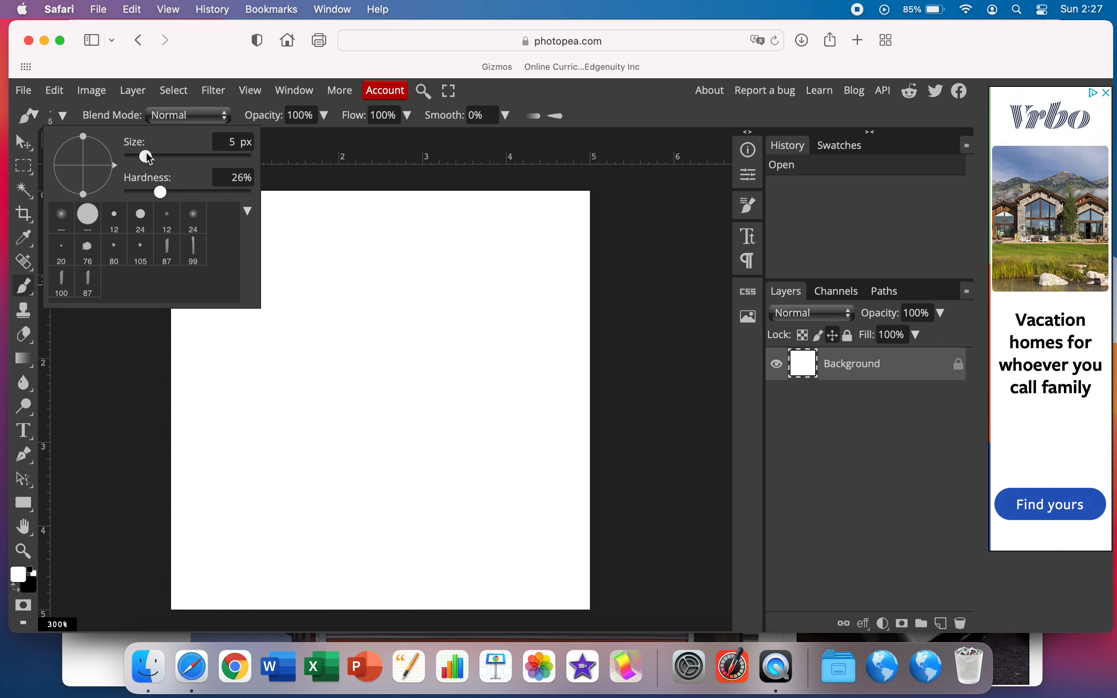
click(243, 112)
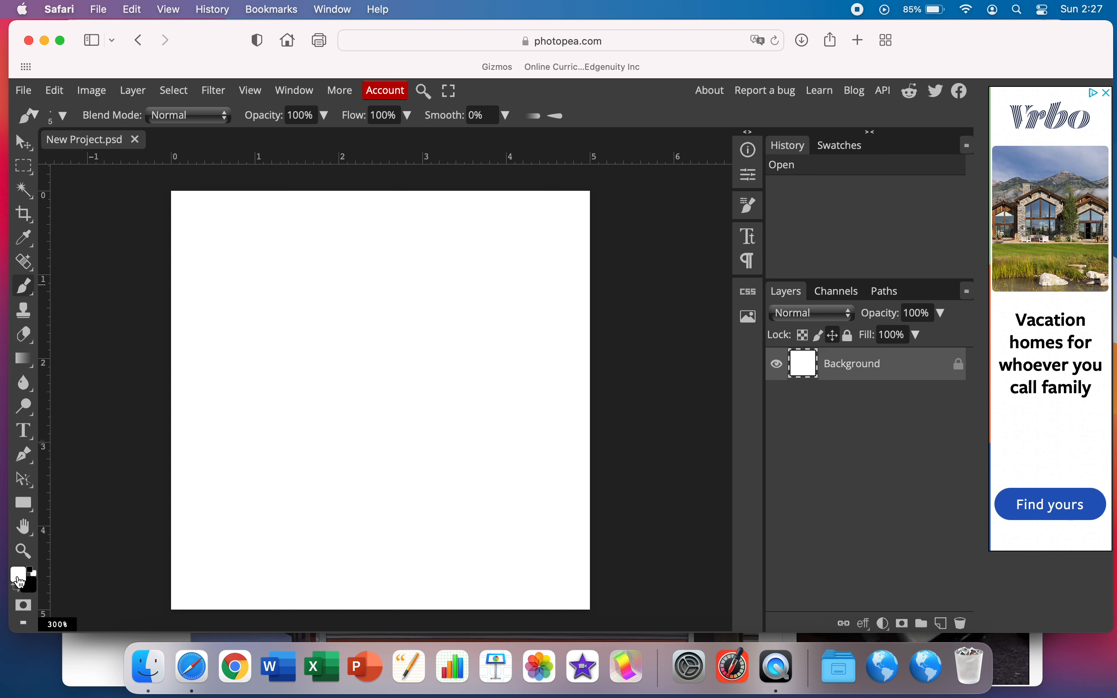
- Swap the colours so black is the foreground and paint a wavy line descending across the canvas's upper half
click(20, 592)
mouse_move(233, 310)
mouse_down()
mouse_move(264, 272)
mouse_move(285, 321)
mouse_move(329, 312)
mouse_move(371, 353)
mouse_move(417, 349)
mouse_move(468, 381)
mouse_up()
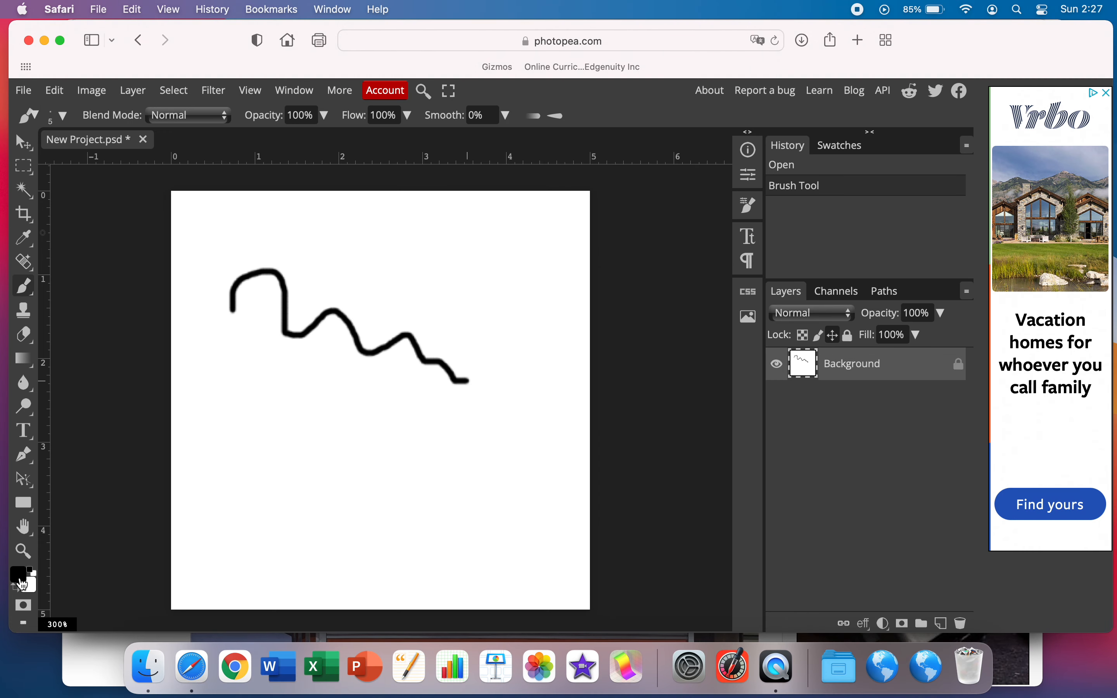
- Set the foreground colour to light purple (938dcd) and paint a wavy line above the black one
click(20, 583)
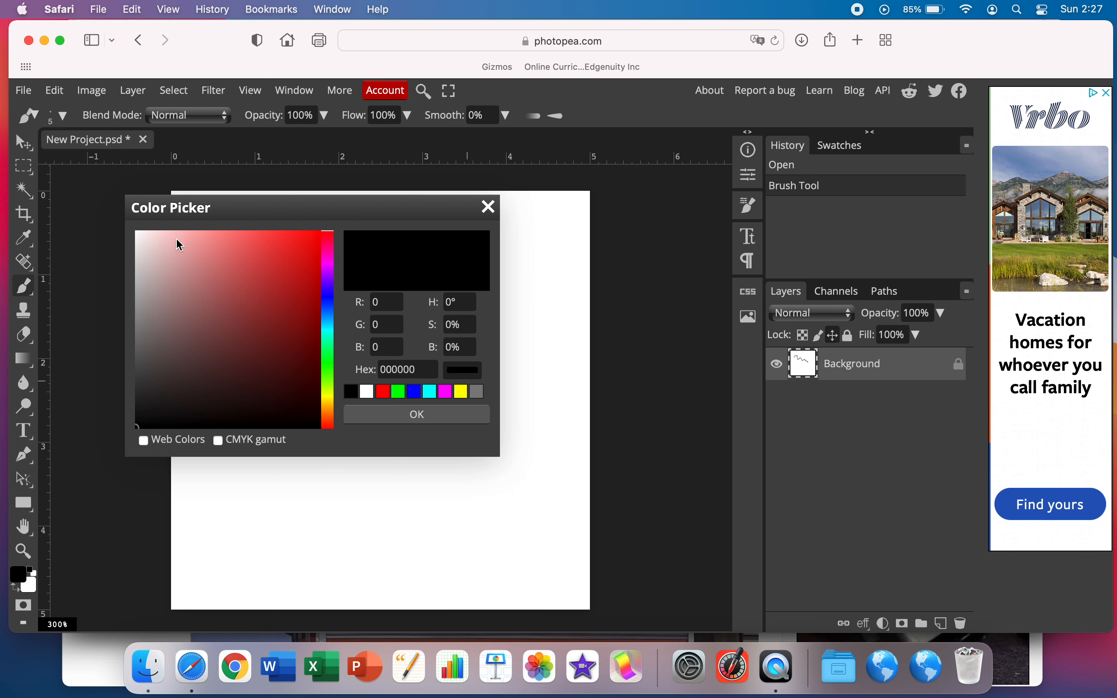
mouse_move(327, 239)
mouse_down()
mouse_move(333, 358)
mouse_move(340, 295)
mouse_up()
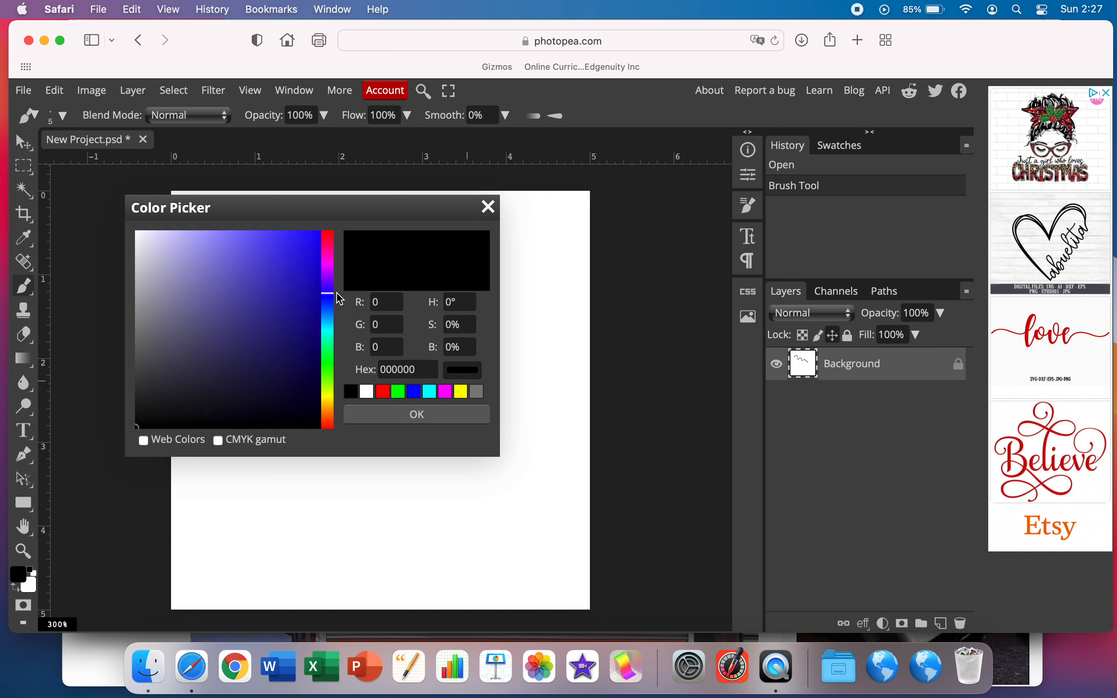
drag(237, 308, 194, 272)
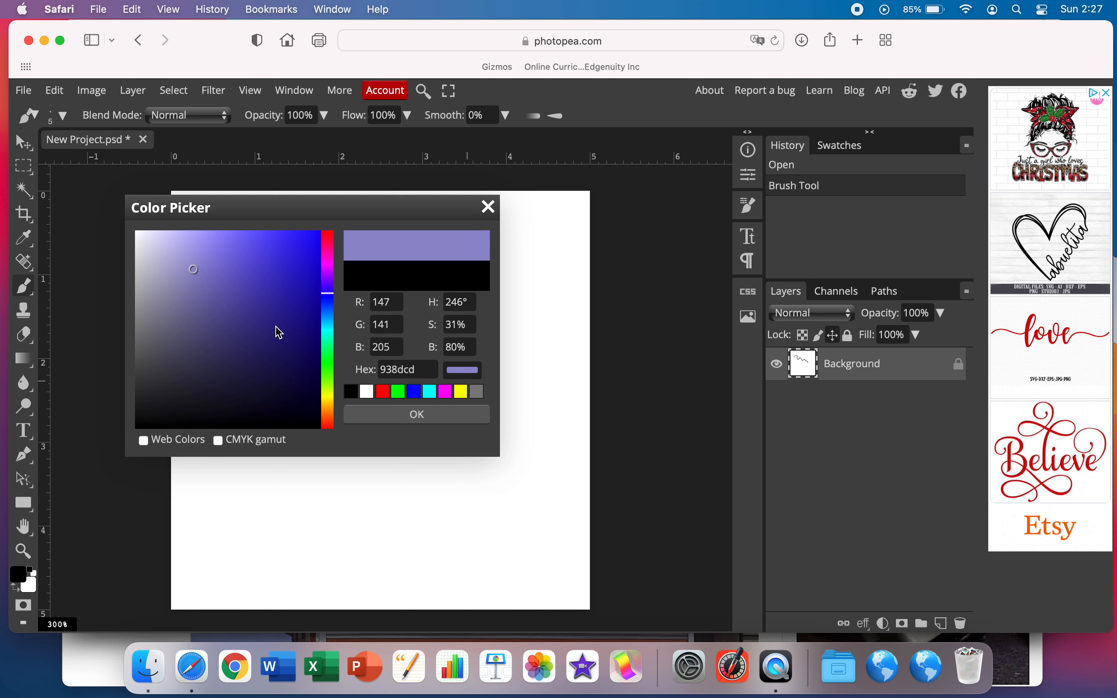
click(427, 414)
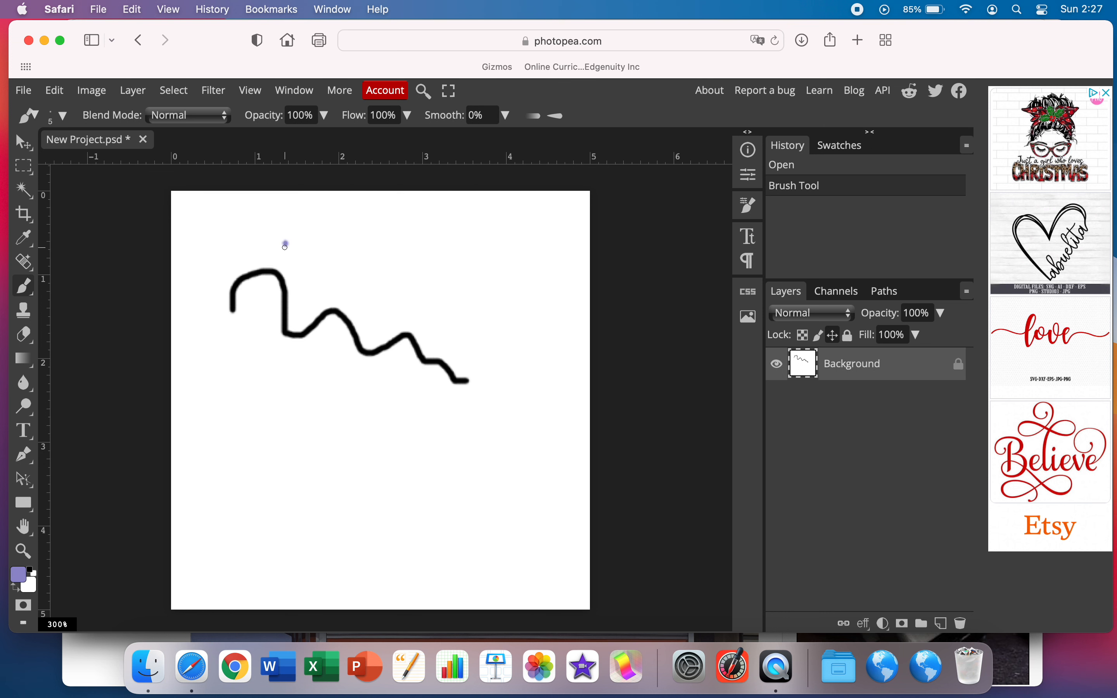
mouse_move(285, 246)
mouse_down()
mouse_move(326, 274)
mouse_move(424, 294)
mouse_move(507, 355)
mouse_up()
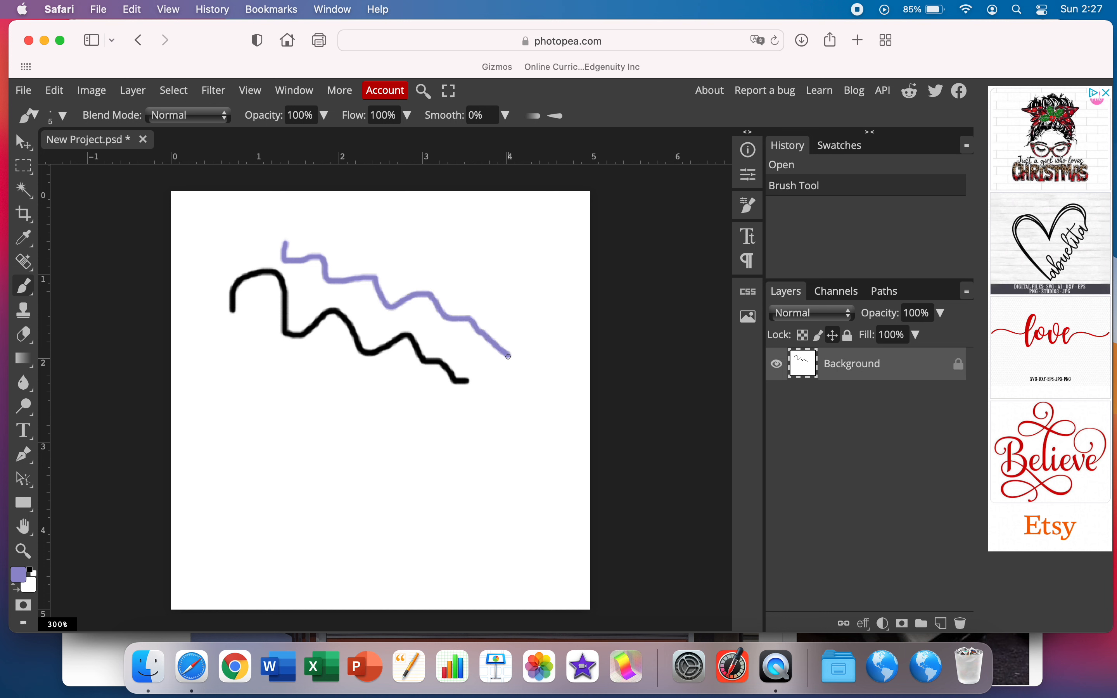
- Set the foreground colour to magenta pink and paint a wavy line below the black one
click(18, 575)
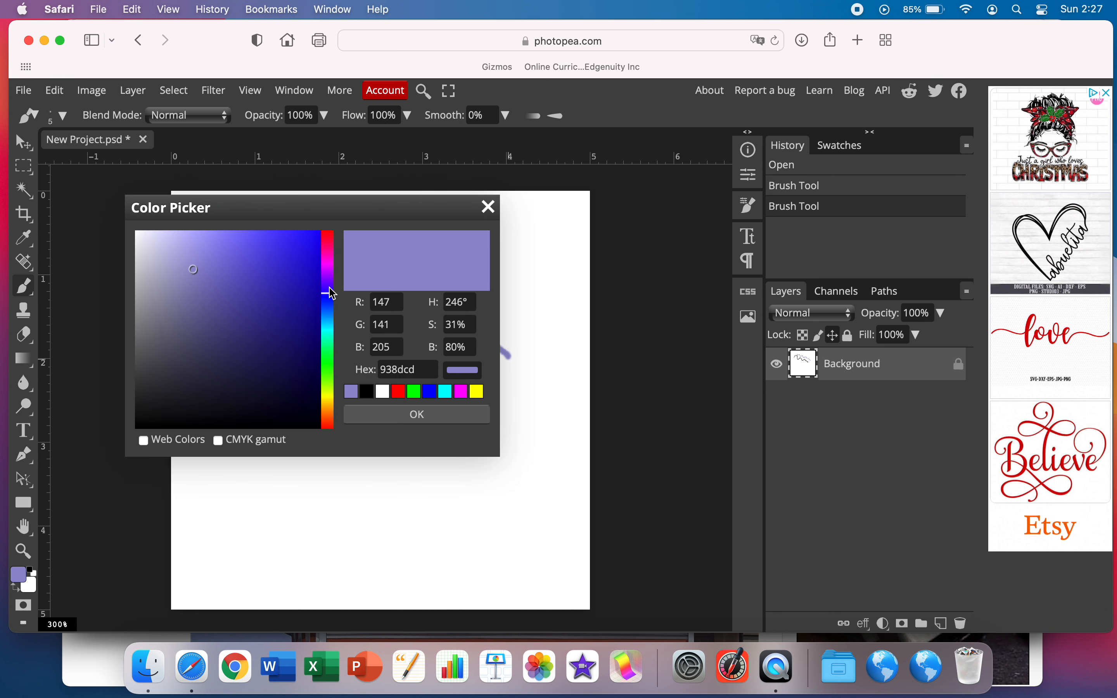
drag(330, 293, 335, 254)
drag(268, 252, 275, 260)
click(388, 424)
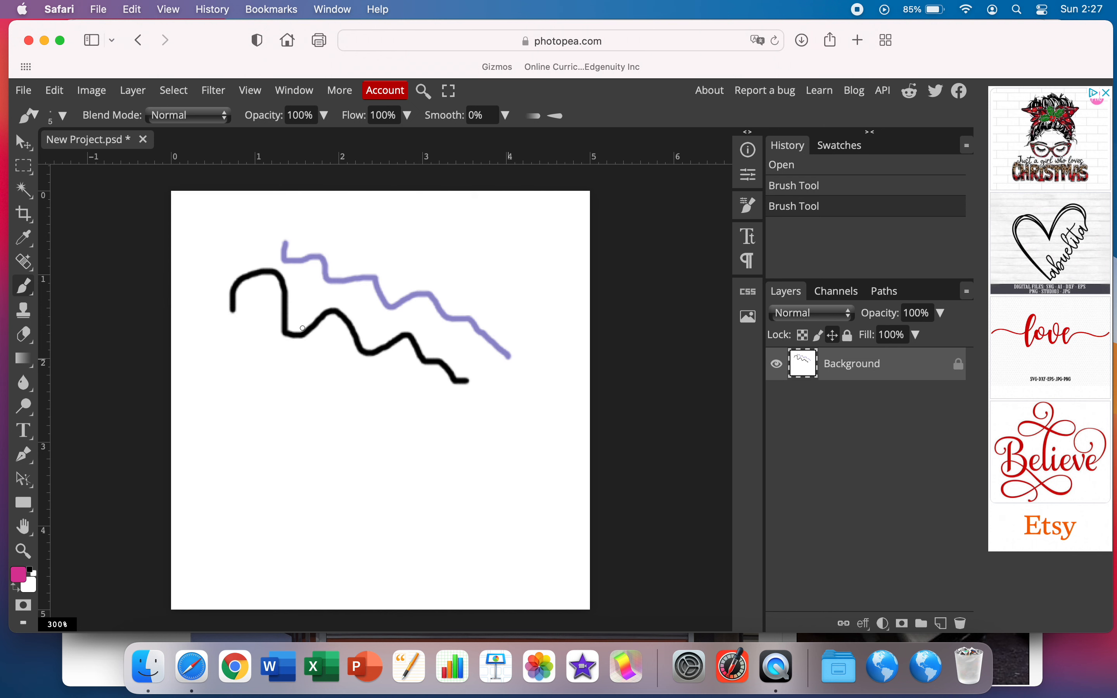
mouse_move(221, 344)
mouse_down()
mouse_move(252, 361)
mouse_move(293, 356)
mouse_move(406, 405)
mouse_up()
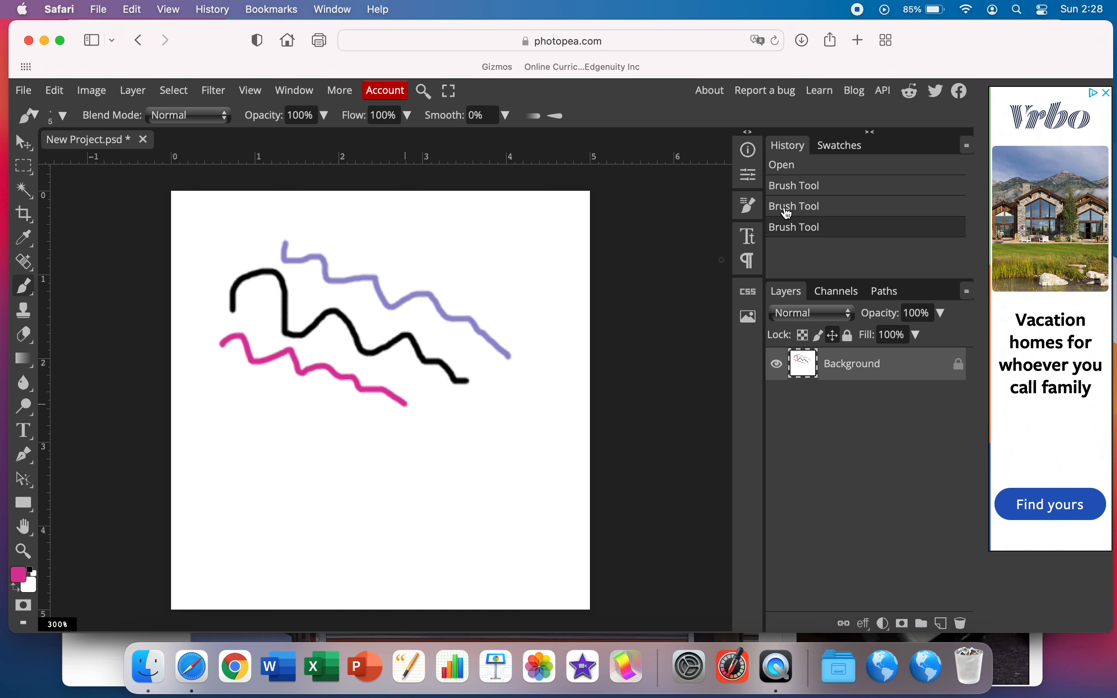
- Create a new 5 by 5 inch project with a white background and paint a descending magenta zigzag line across its upper half
click(23, 91)
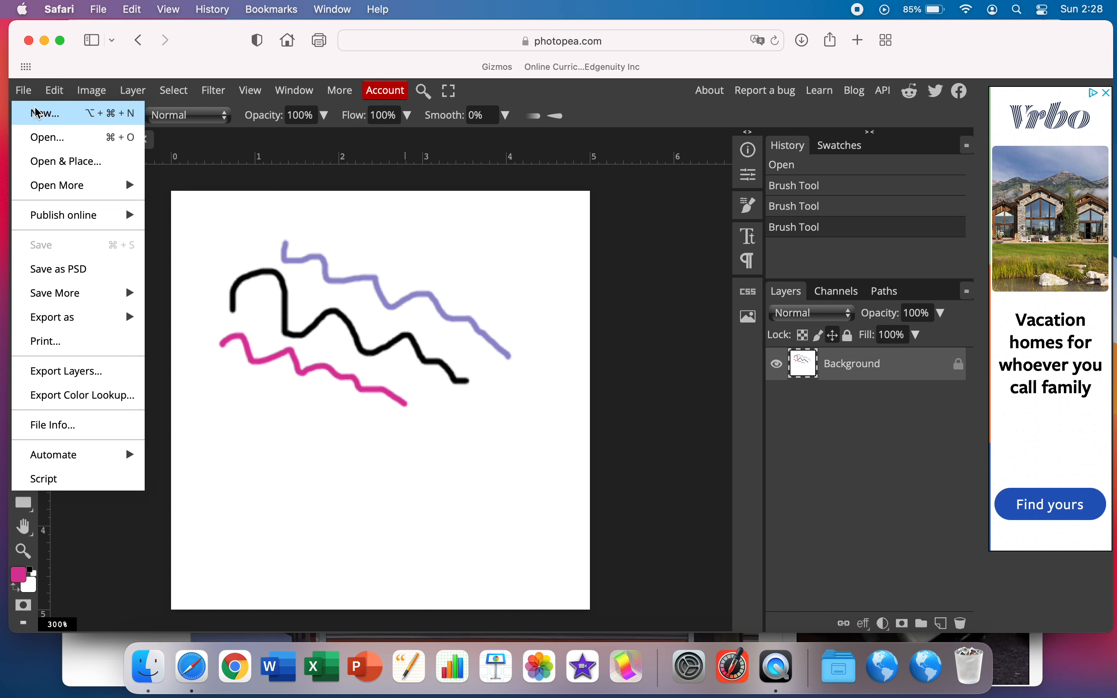
click(37, 113)
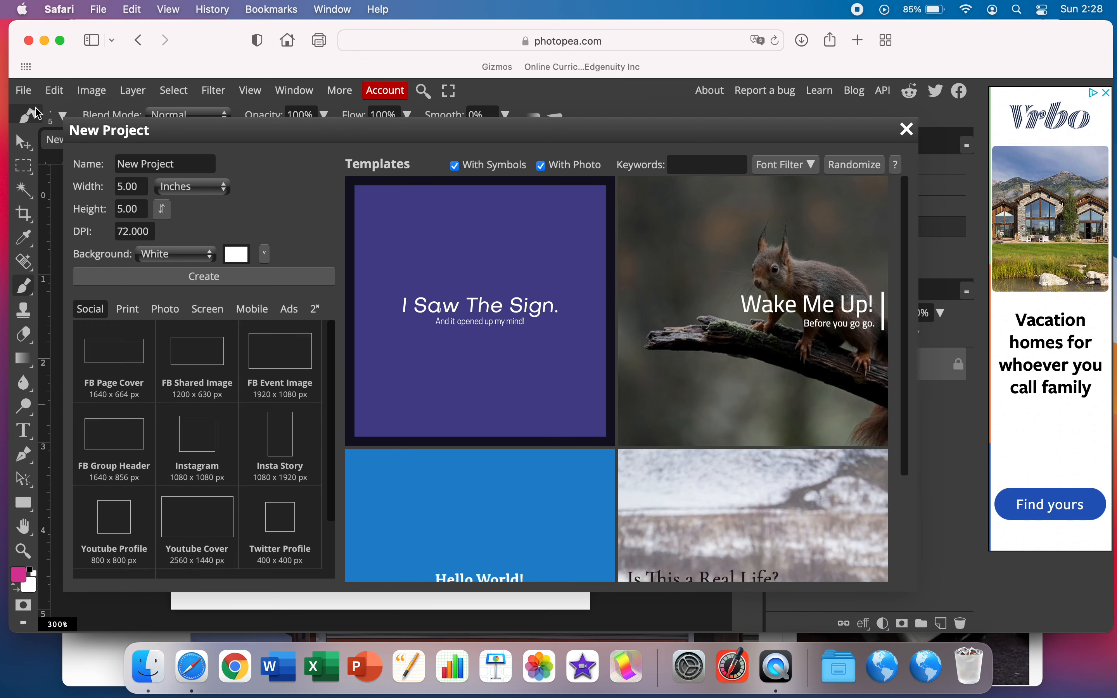
click(169, 277)
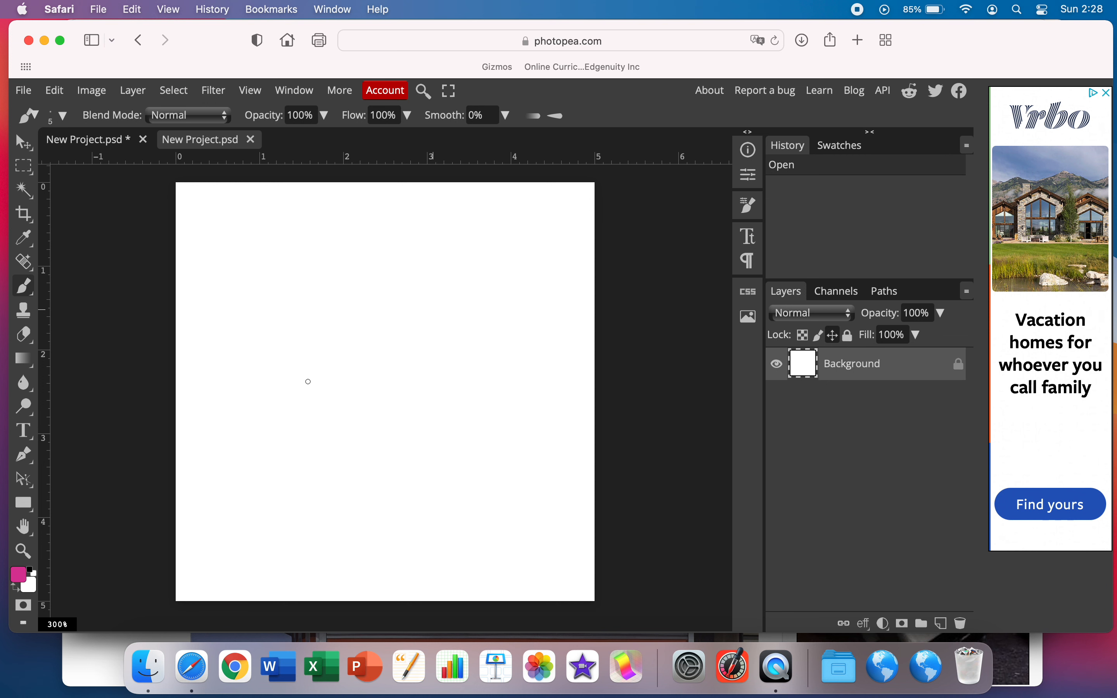
mouse_move(239, 293)
mouse_down()
mouse_move(276, 263)
mouse_move(289, 337)
mouse_move(336, 324)
mouse_move(490, 414)
mouse_up()
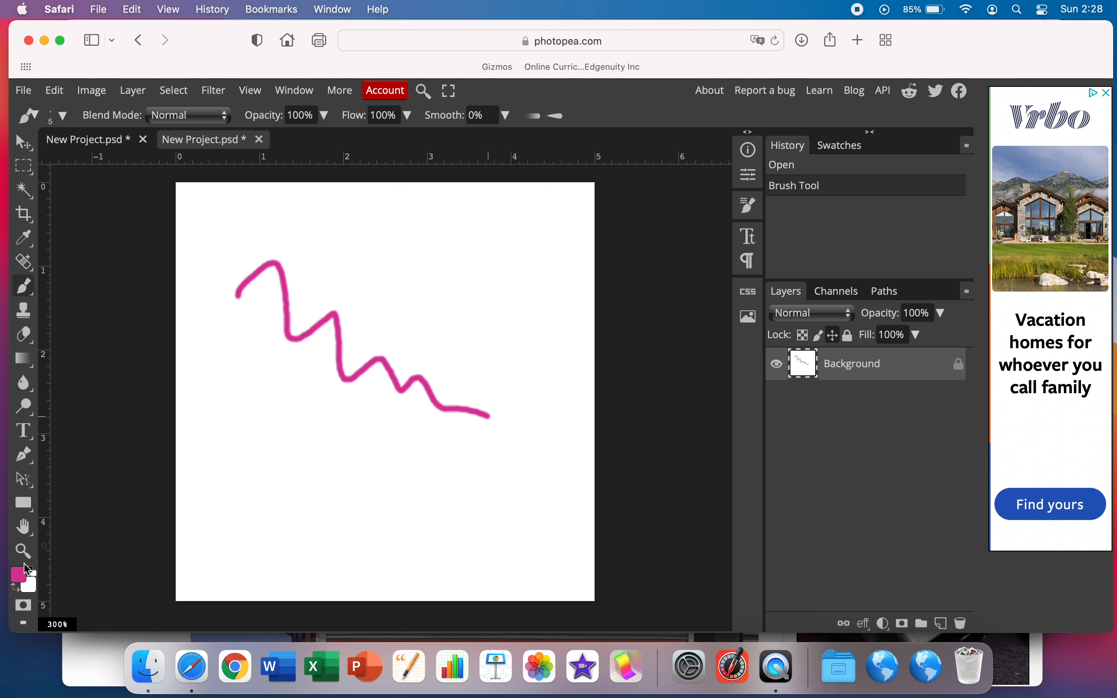
- Paint a second magenta wavy line below the first, and use the history to revert to the first brush stroke
mouse_move(262, 390)
mouse_down()
mouse_move(297, 371)
mouse_move(430, 423)
mouse_move(522, 385)
mouse_move(594, 382)
mouse_up()
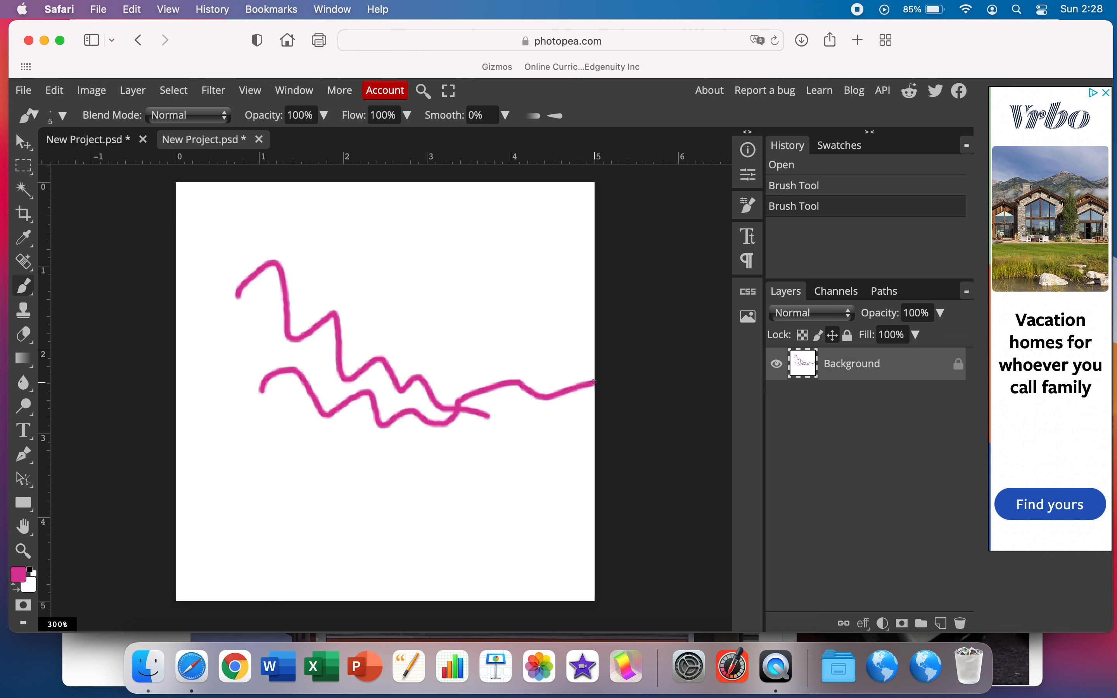
click(806, 187)
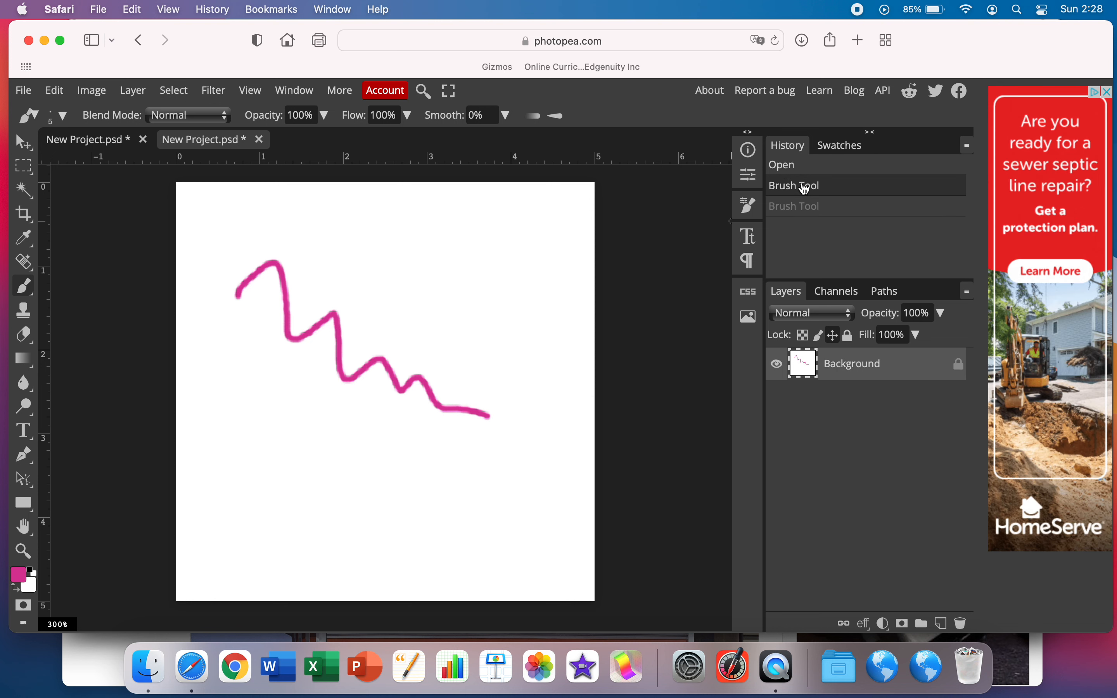
click(807, 208)
click(803, 187)
- Paint three more magenta strokes around and across the first line, and revert the history to the first brush stroke
mouse_move(231, 395)
mouse_down()
mouse_move(308, 448)
mouse_move(436, 499)
mouse_up()
mouse_move(370, 272)
mouse_down()
mouse_move(454, 336)
mouse_move(541, 363)
mouse_up()
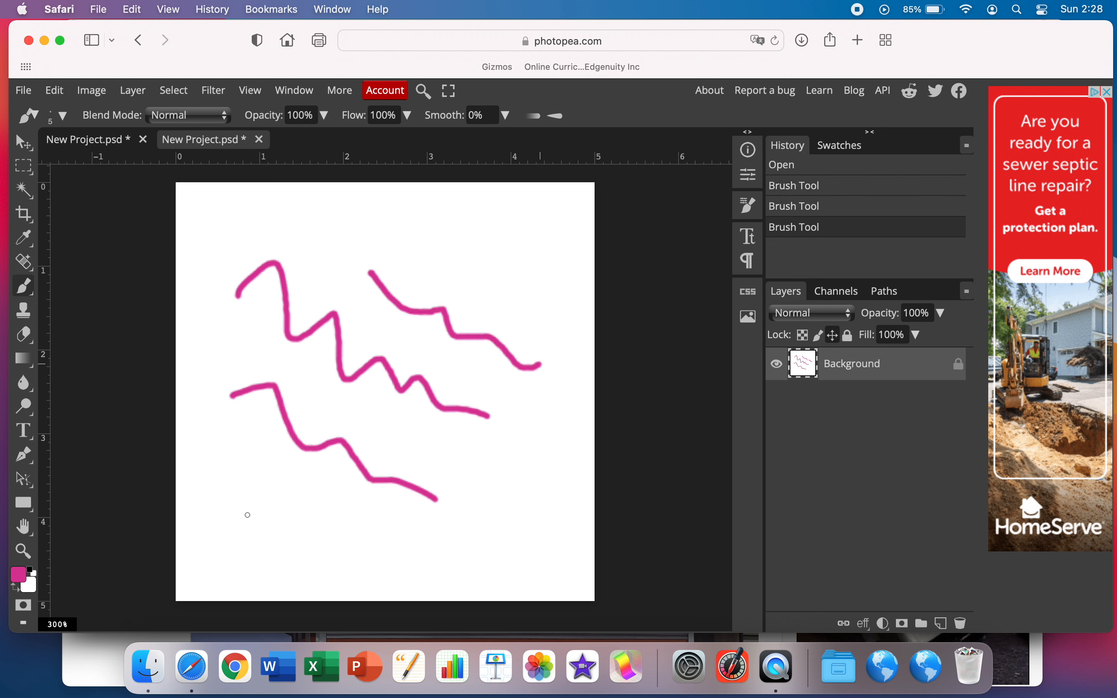
mouse_move(253, 545)
mouse_down()
mouse_move(338, 431)
mouse_move(496, 257)
mouse_up()
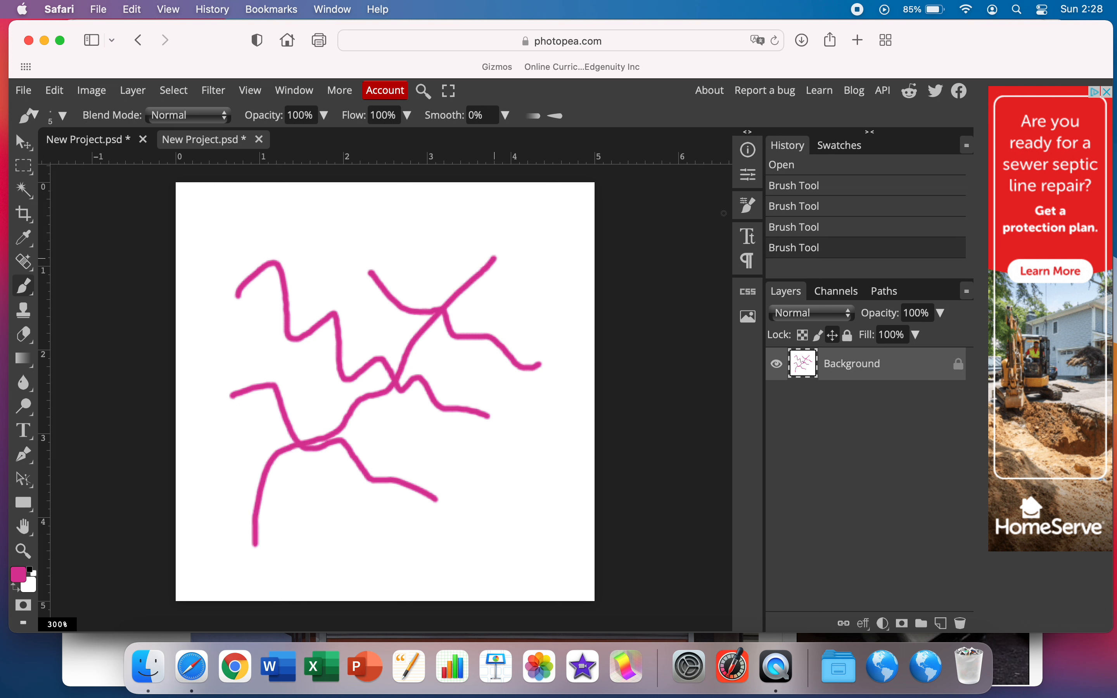
click(815, 232)
click(813, 208)
click(814, 190)
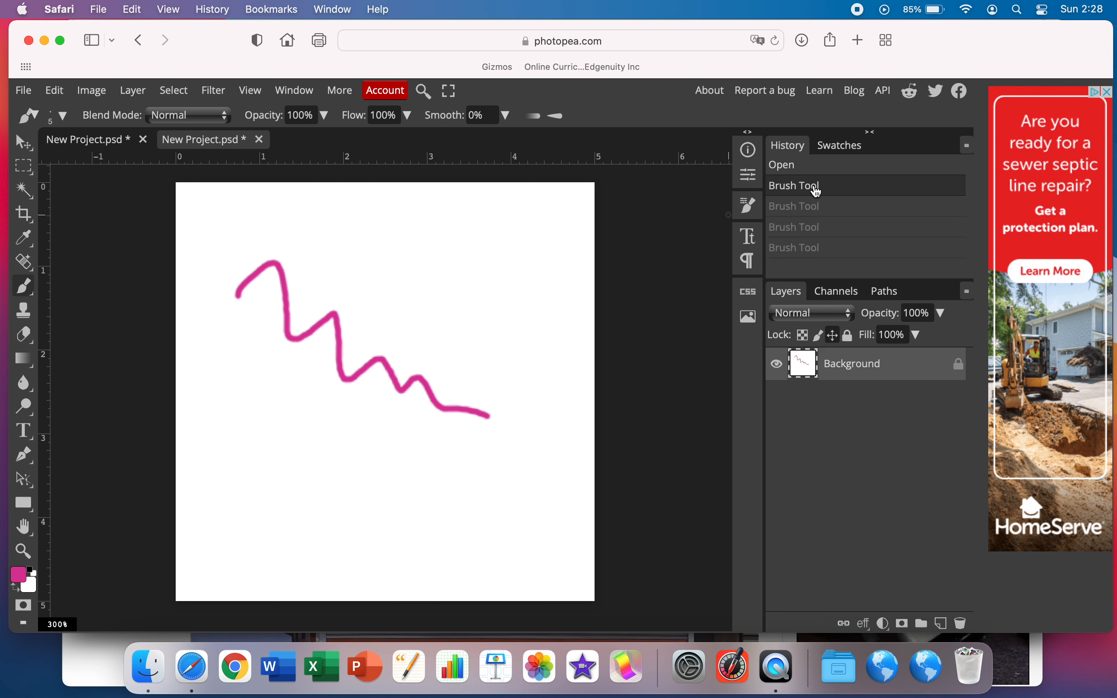
click(821, 206)
click(815, 194)
- Paint five more separate magenta strokes around the first zigzag line on the Background layer
drag(354, 433, 468, 470)
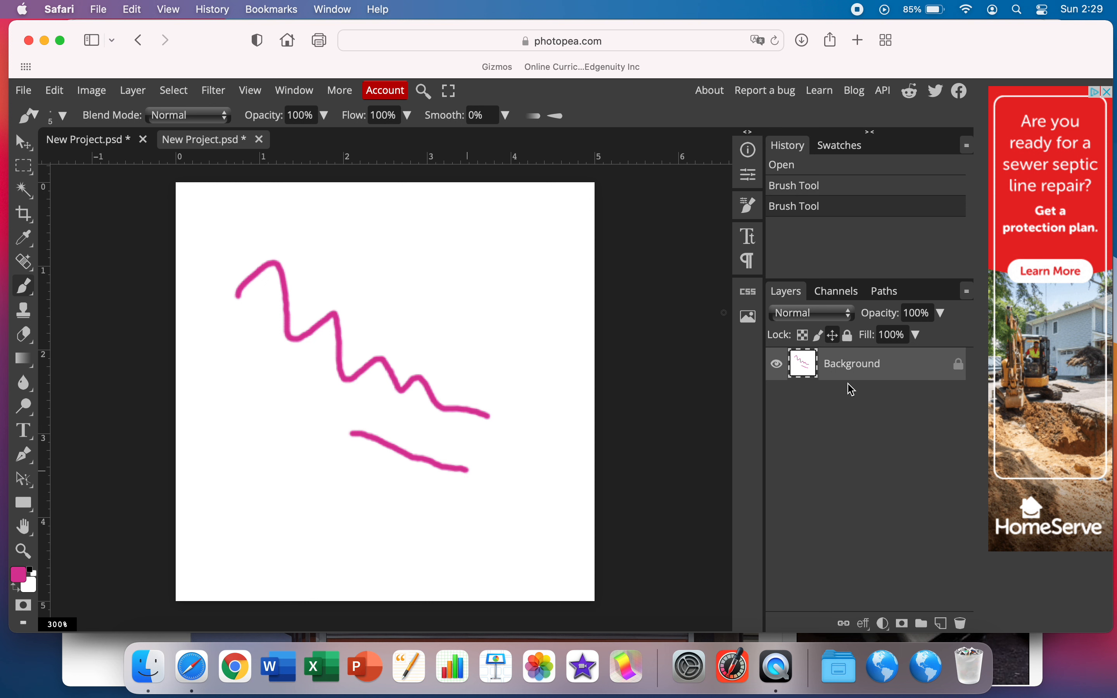
mouse_move(382, 249)
mouse_down()
mouse_move(408, 299)
mouse_move(446, 332)
mouse_move(545, 394)
mouse_up()
mouse_move(236, 402)
mouse_down()
mouse_move(290, 483)
mouse_move(363, 520)
mouse_up()
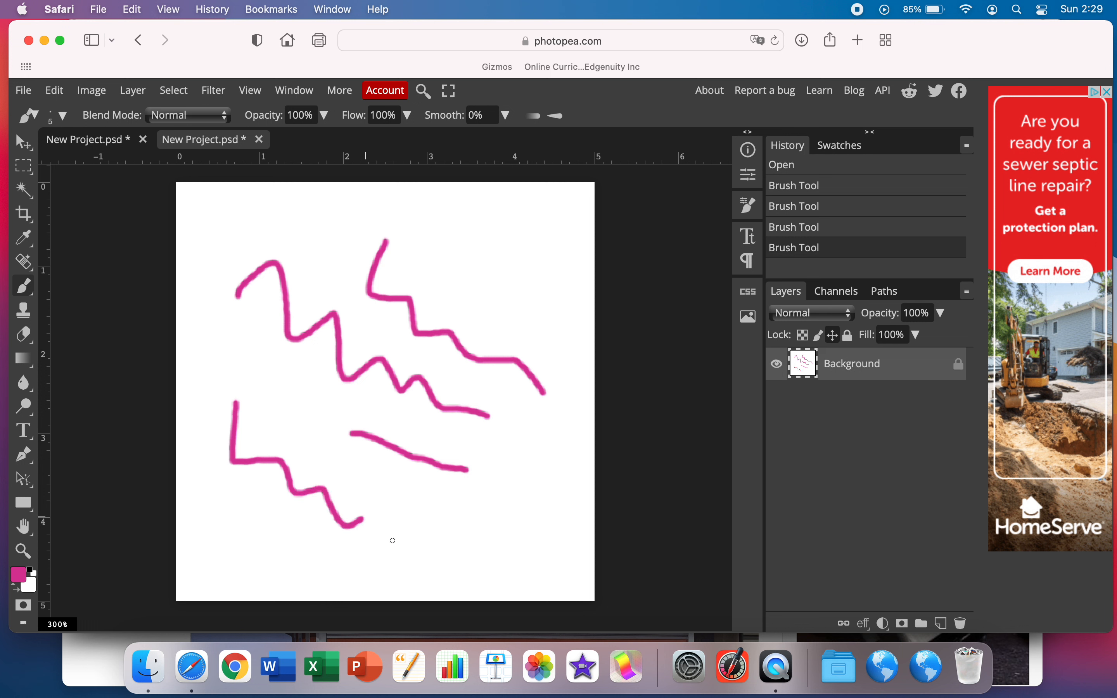
mouse_move(294, 359)
mouse_down()
mouse_move(289, 383)
mouse_move(355, 444)
mouse_move(376, 482)
mouse_up()
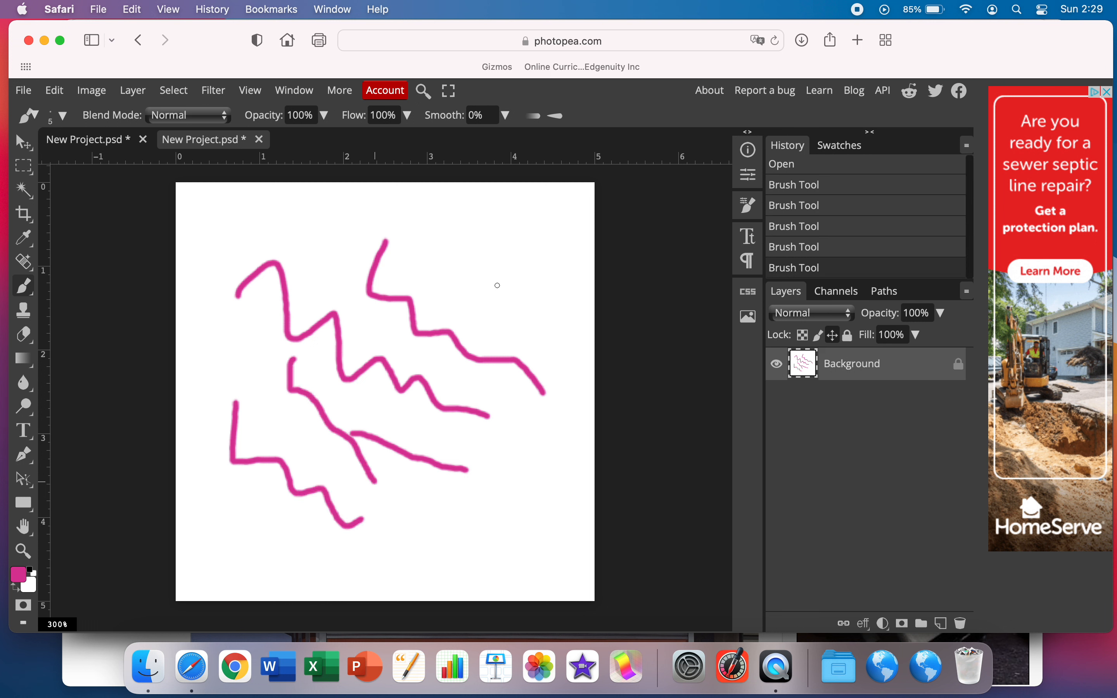
drag(466, 268, 516, 315)
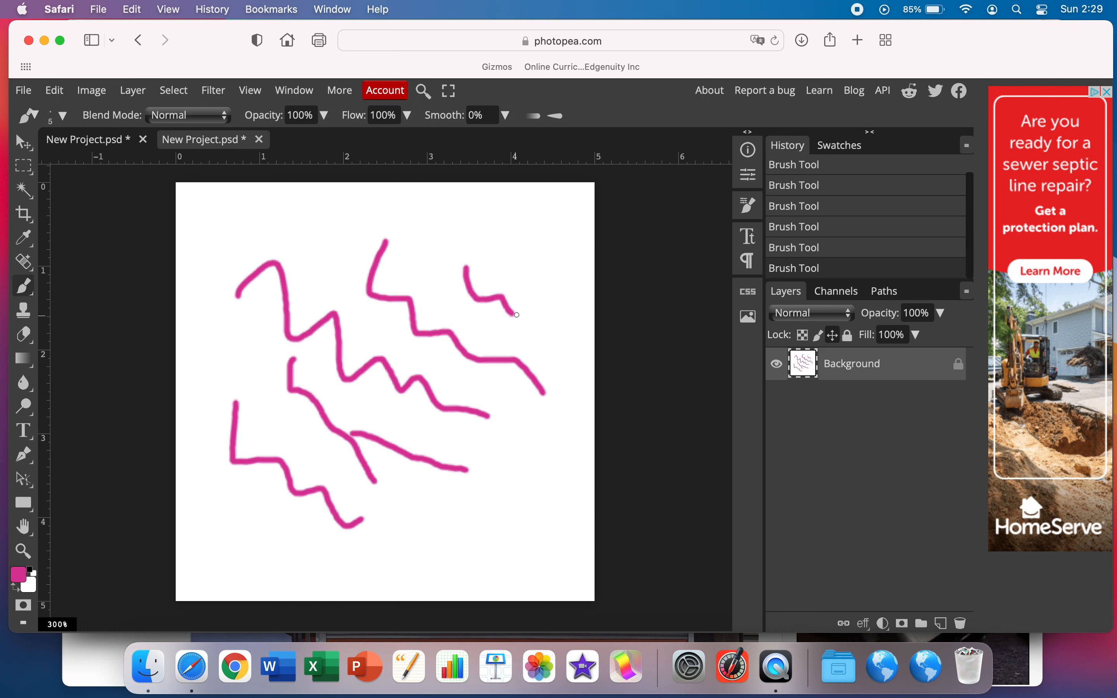
- Activate the Move tool, turn off Auto-Select and add a new layer above the Background
click(25, 153)
click(354, 364)
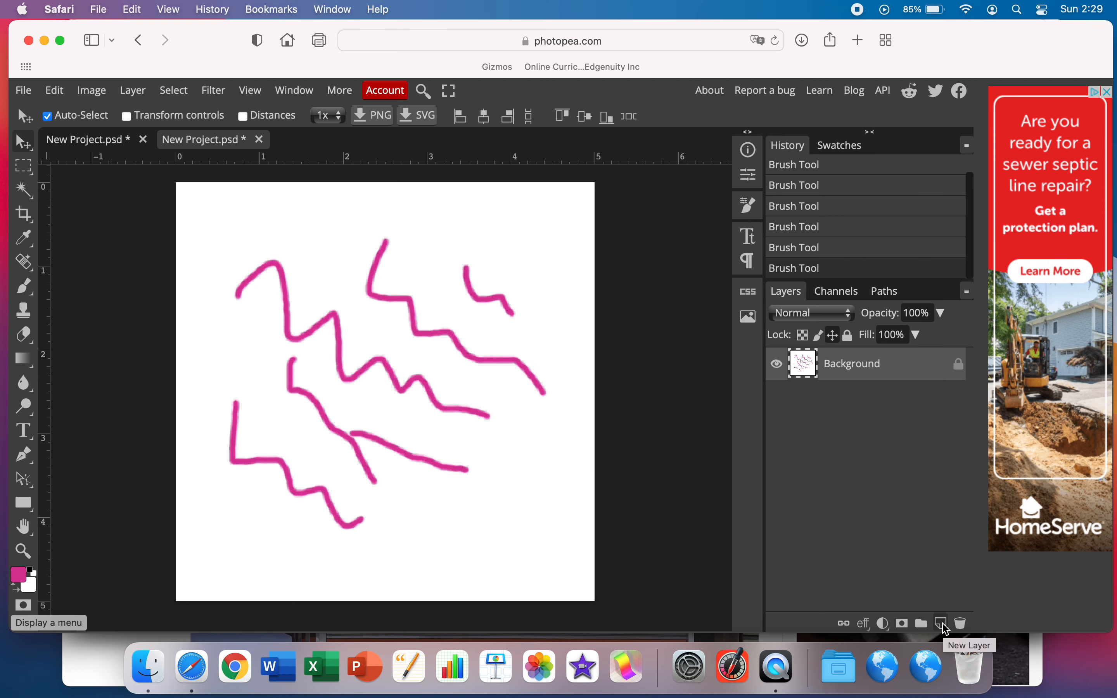
click(944, 625)
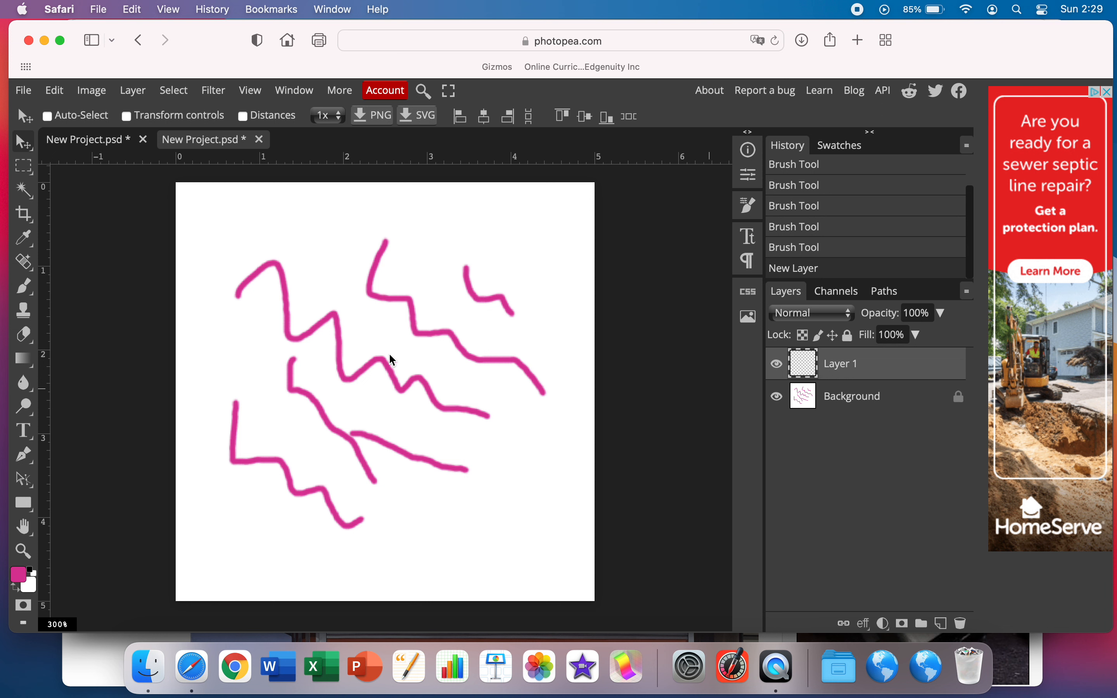
- Reset the foreground colour to black and brush two rising wavy lines across the magenta strokes on Layer 1
click(30, 571)
click(24, 286)
mouse_move(258, 371)
mouse_down()
mouse_move(304, 322)
mouse_move(367, 291)
mouse_move(467, 301)
mouse_move(543, 259)
mouse_up()
mouse_move(288, 425)
mouse_down()
mouse_move(330, 374)
mouse_move(449, 338)
mouse_move(533, 345)
mouse_move(556, 333)
mouse_up()
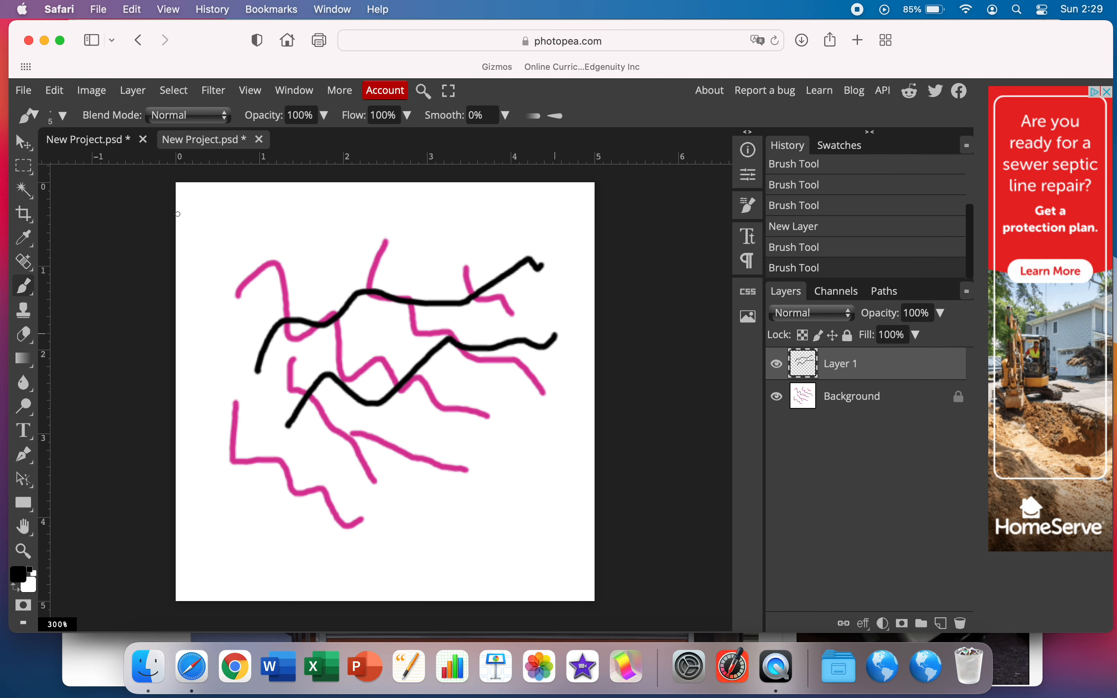
- Move the black lines on Layer 1 about half an inch left and slightly up with the Move tool
click(28, 142)
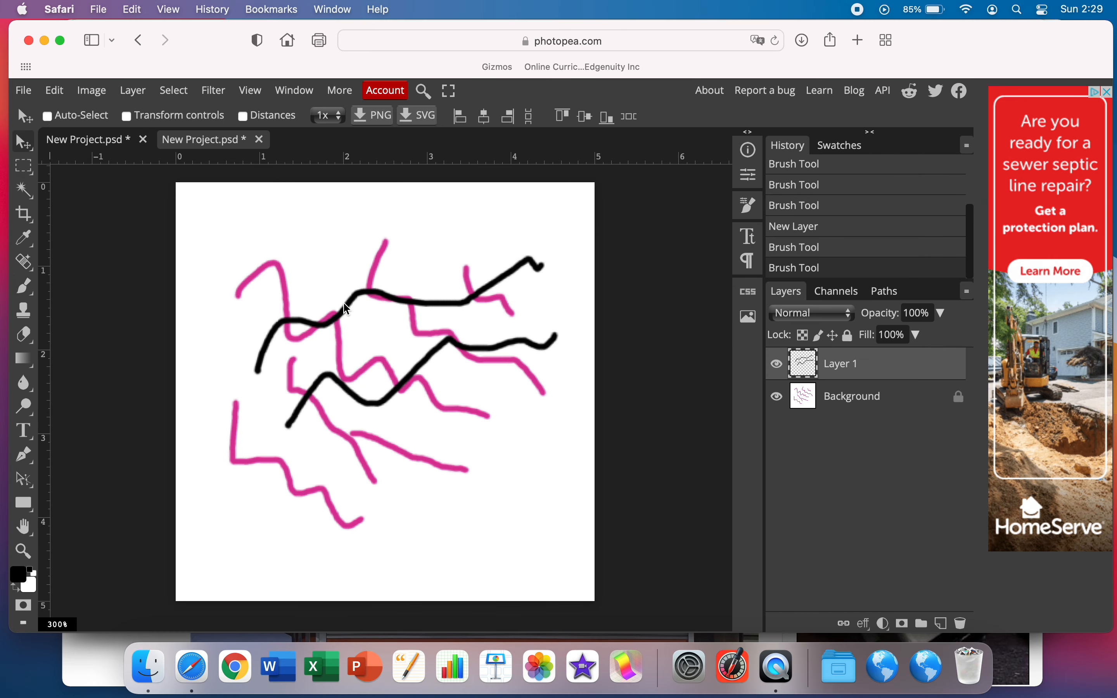
mouse_move(346, 309)
mouse_down()
mouse_move(374, 437)
mouse_move(344, 309)
mouse_move(316, 296)
mouse_up()
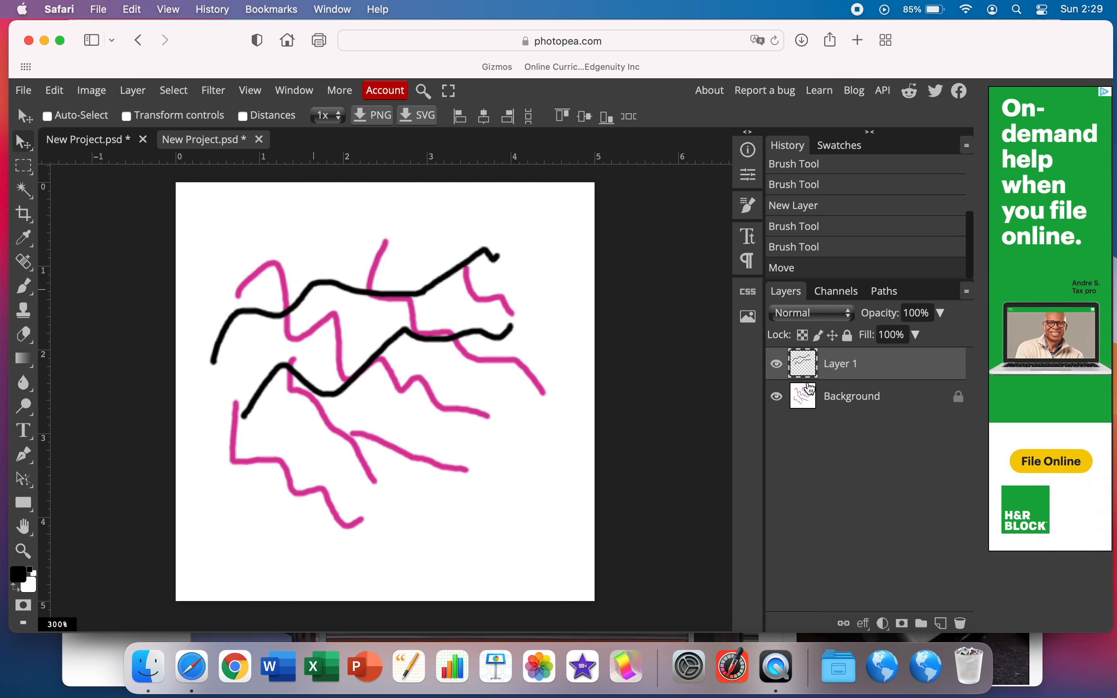
- Rename the current project as "practice drawing 1"
click(24, 90)
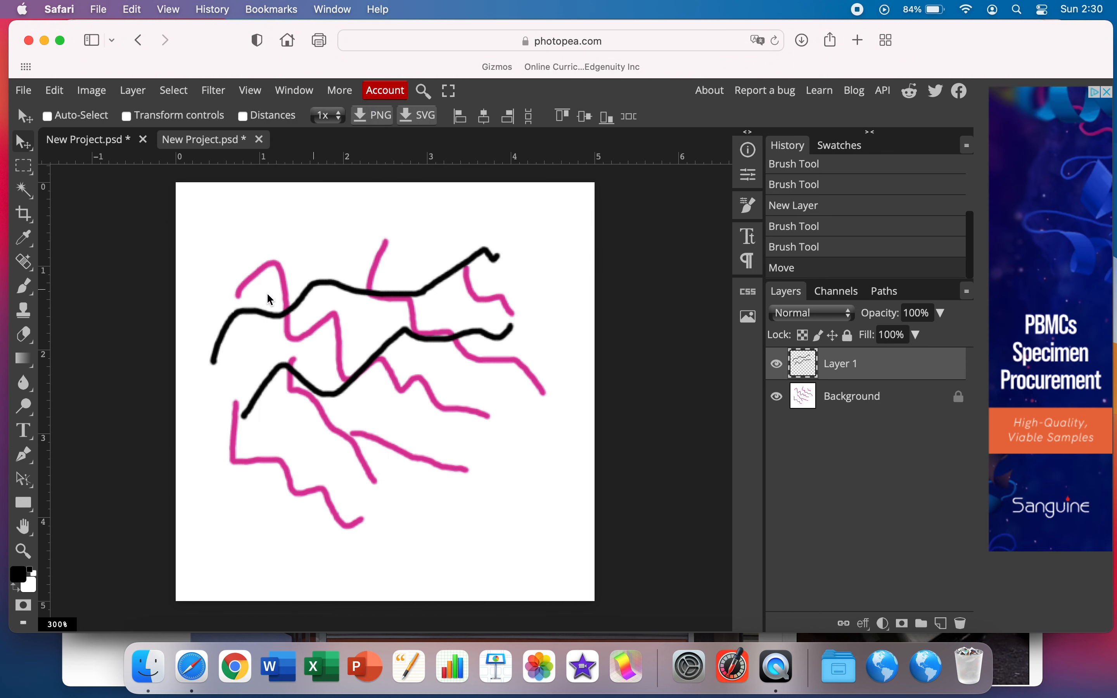
double_click(202, 147)
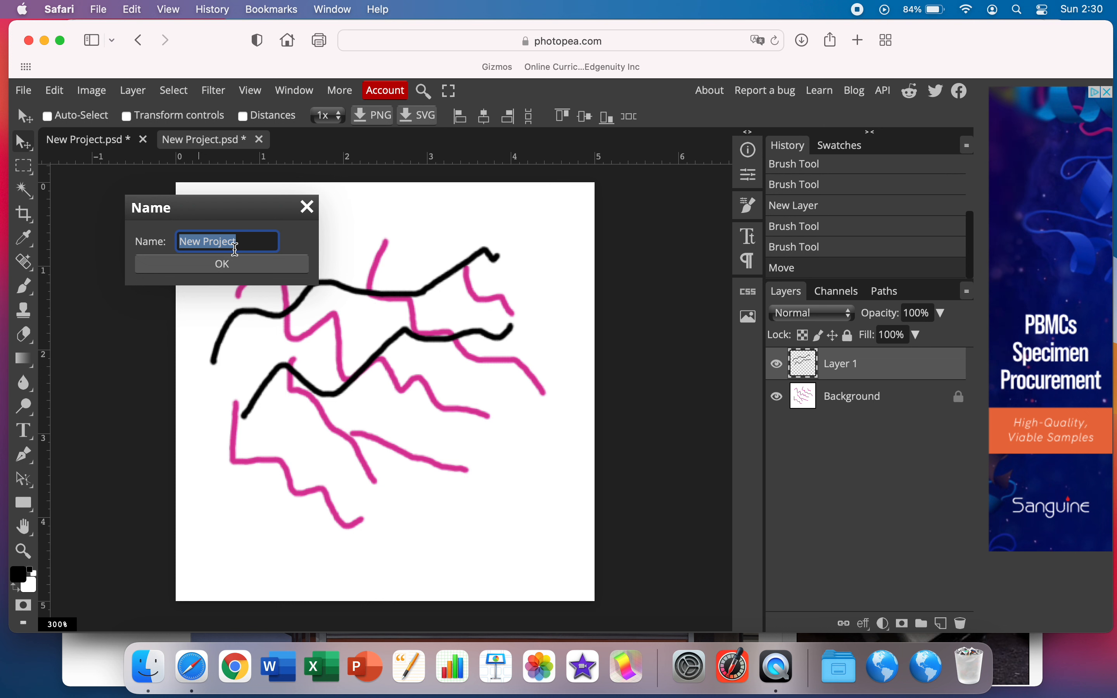
text(practice)
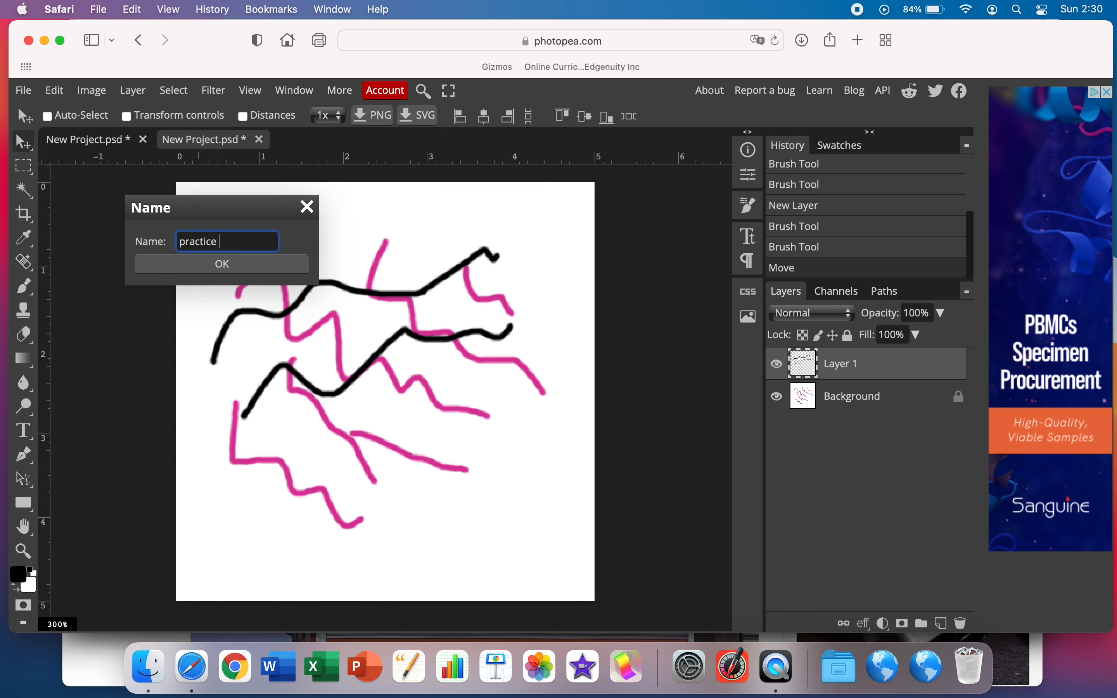
text( drawing 1)
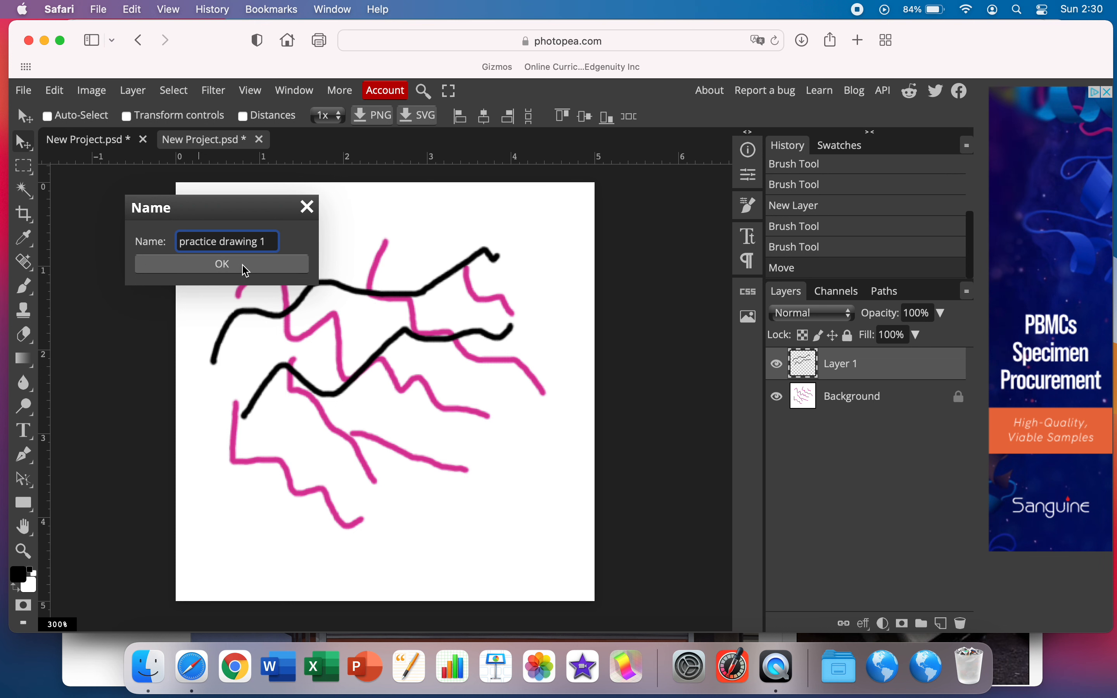
click(244, 267)
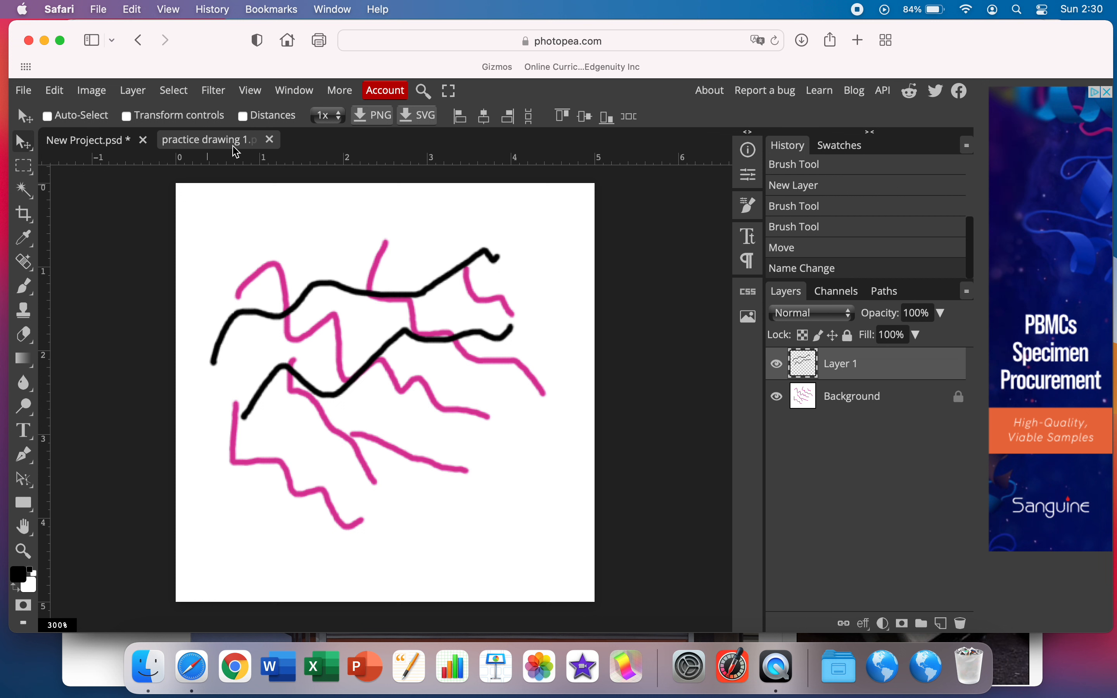
- Save the project as a PSD file and allow downloads from the Photopea website
click(24, 90)
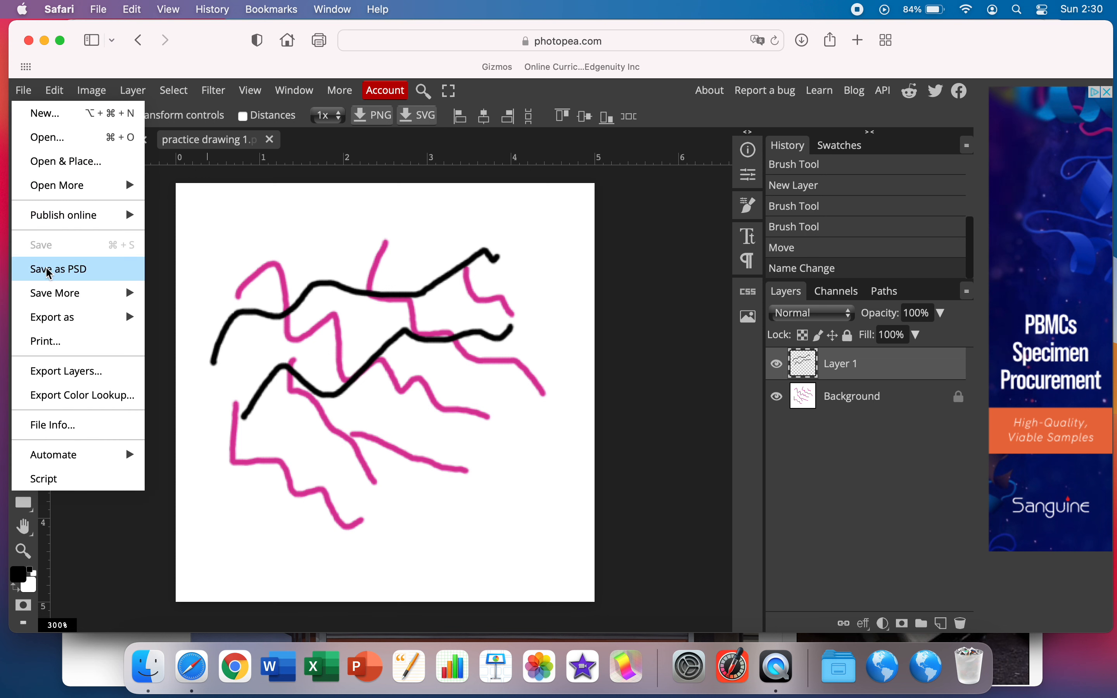
click(76, 269)
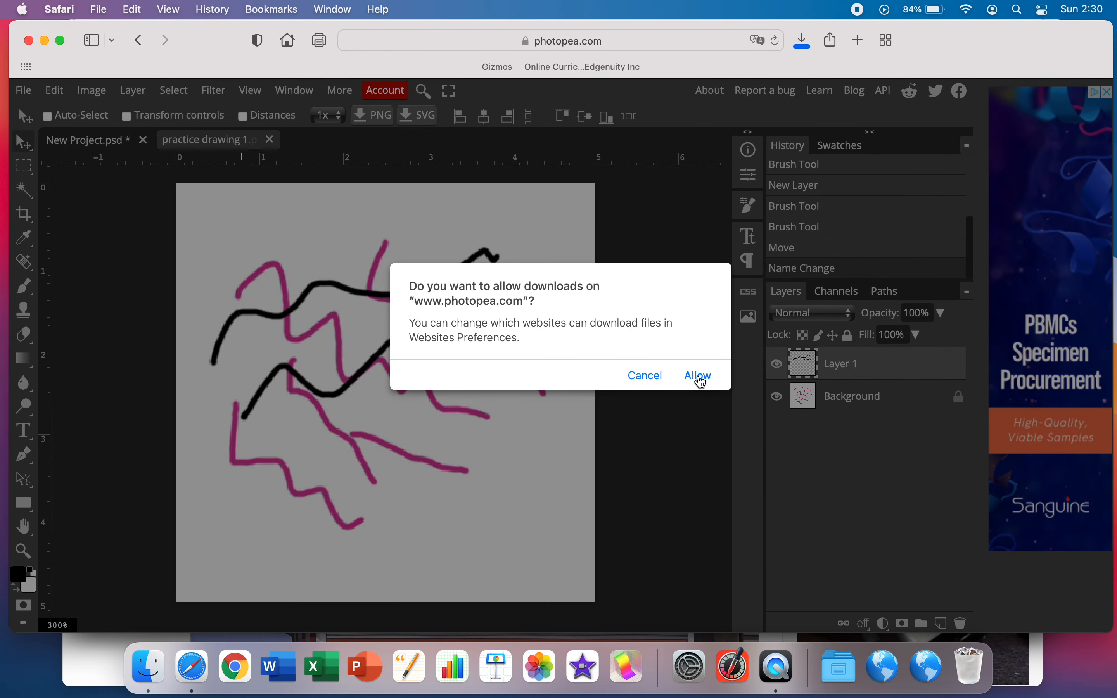
click(699, 376)
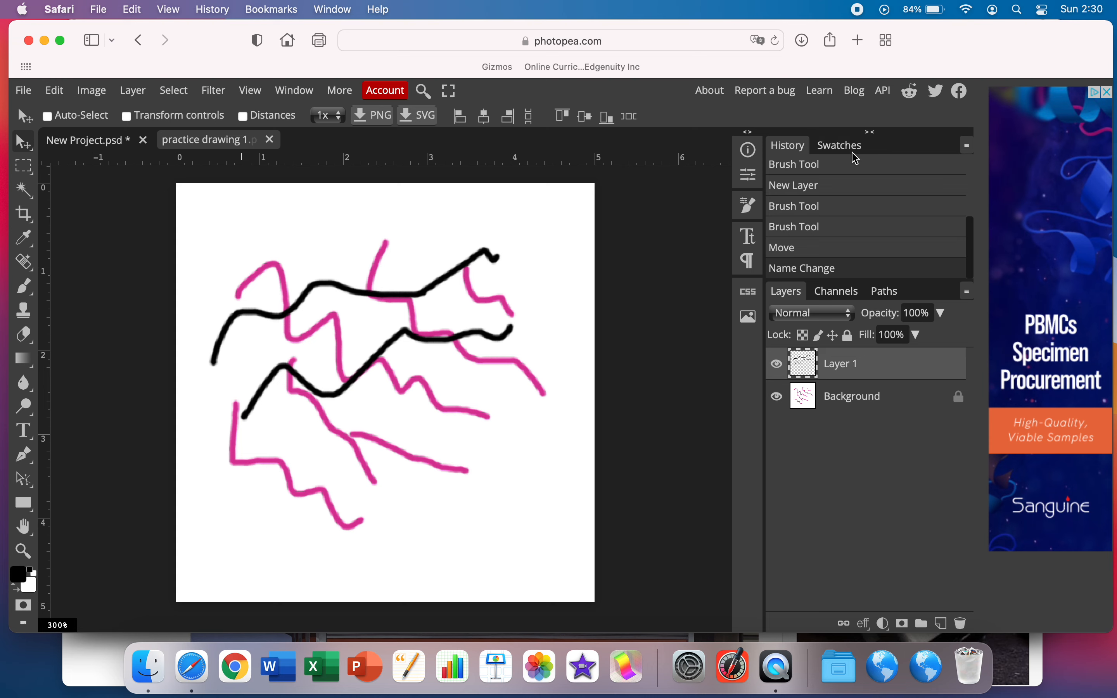
- Show the desktop, open the Downloads folder in Finder and move practice drawing 1.psd onto the desktop
key(F11)
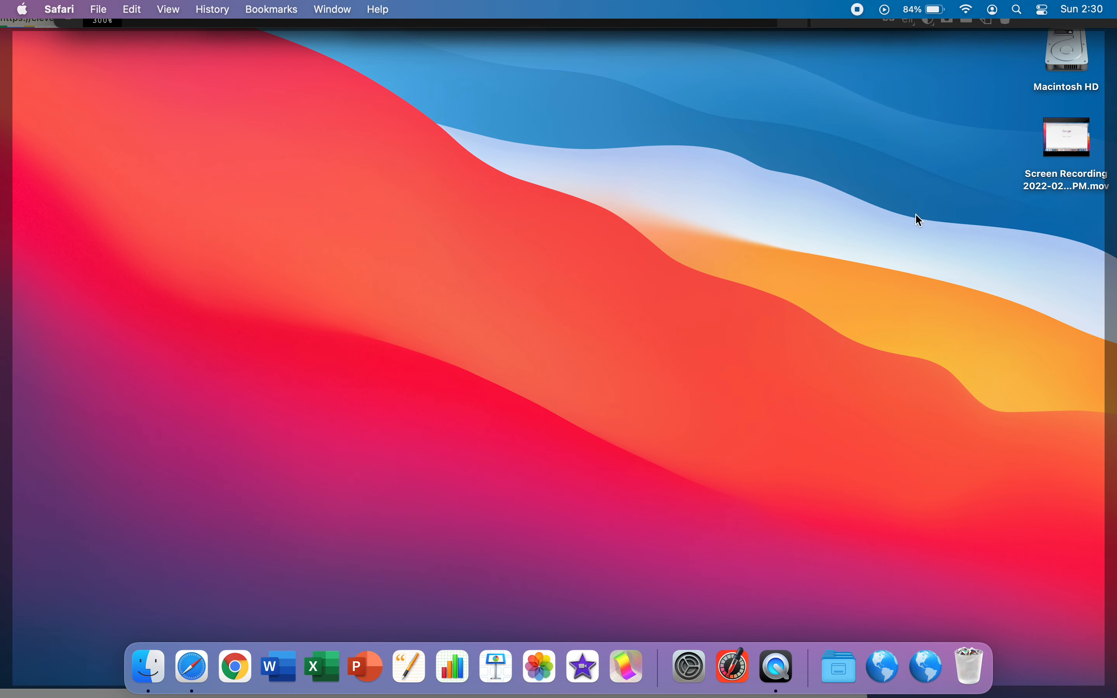
double_click(1075, 51)
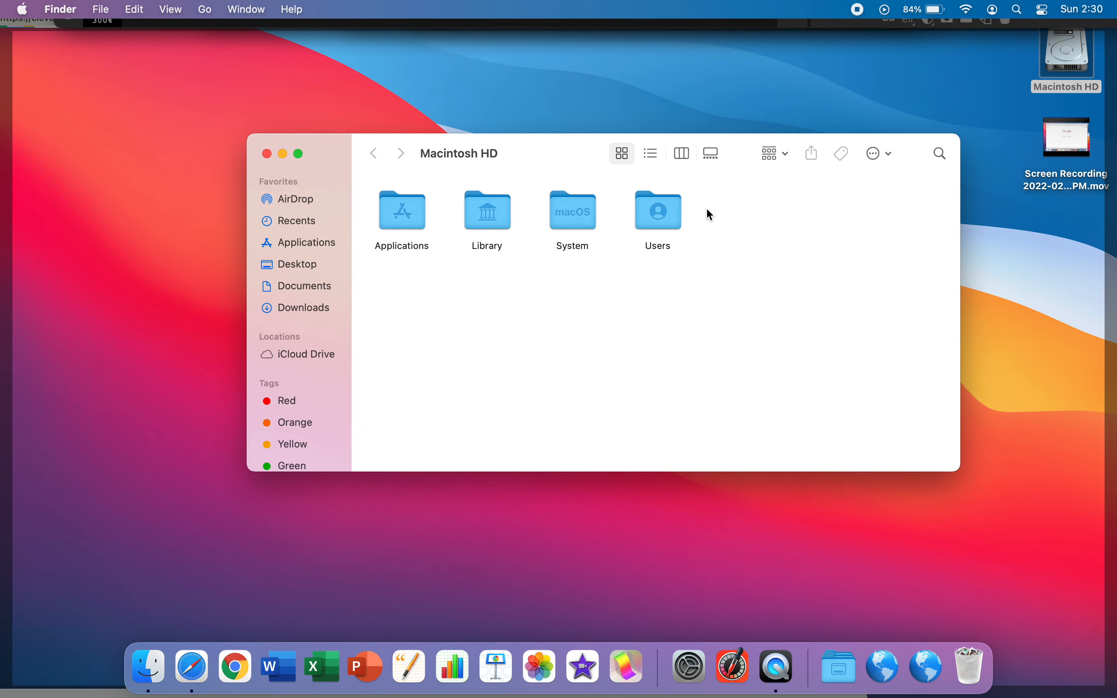
click(303, 312)
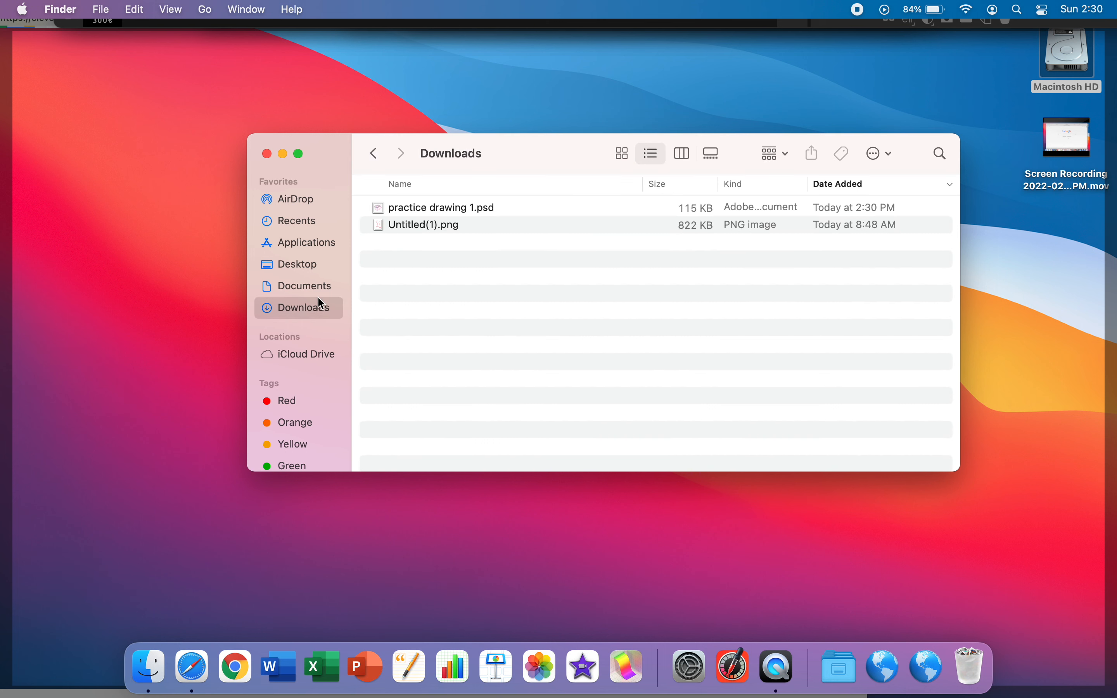
click(440, 203)
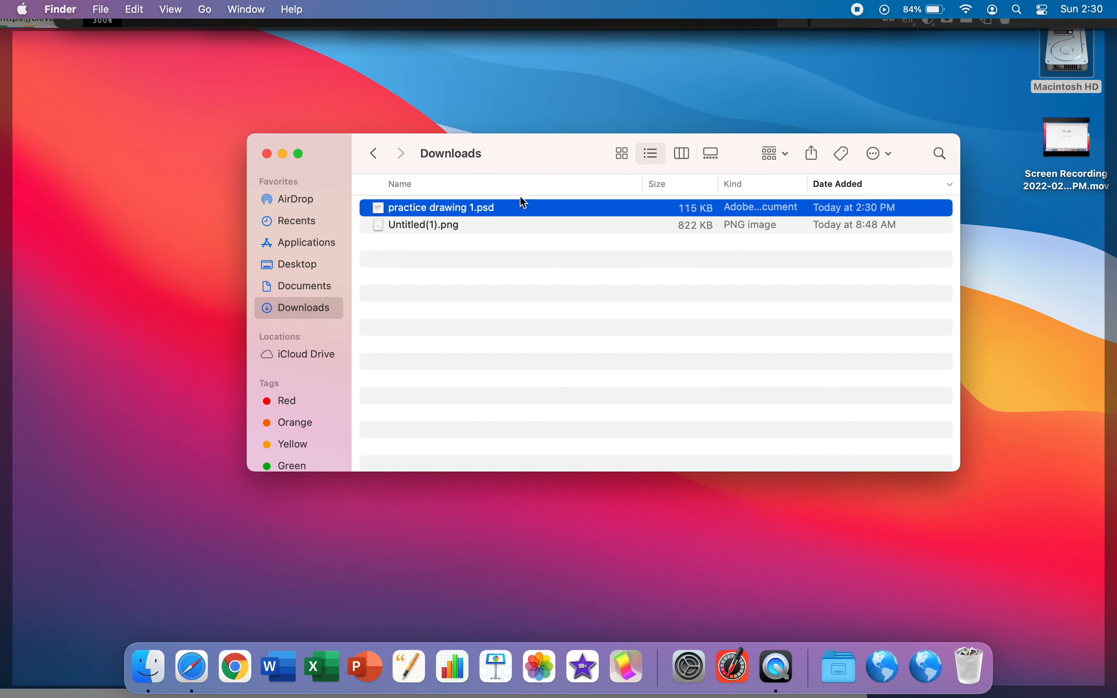
mouse_move(534, 171)
mouse_down()
mouse_move(504, 199)
mouse_move(414, 230)
mouse_up()
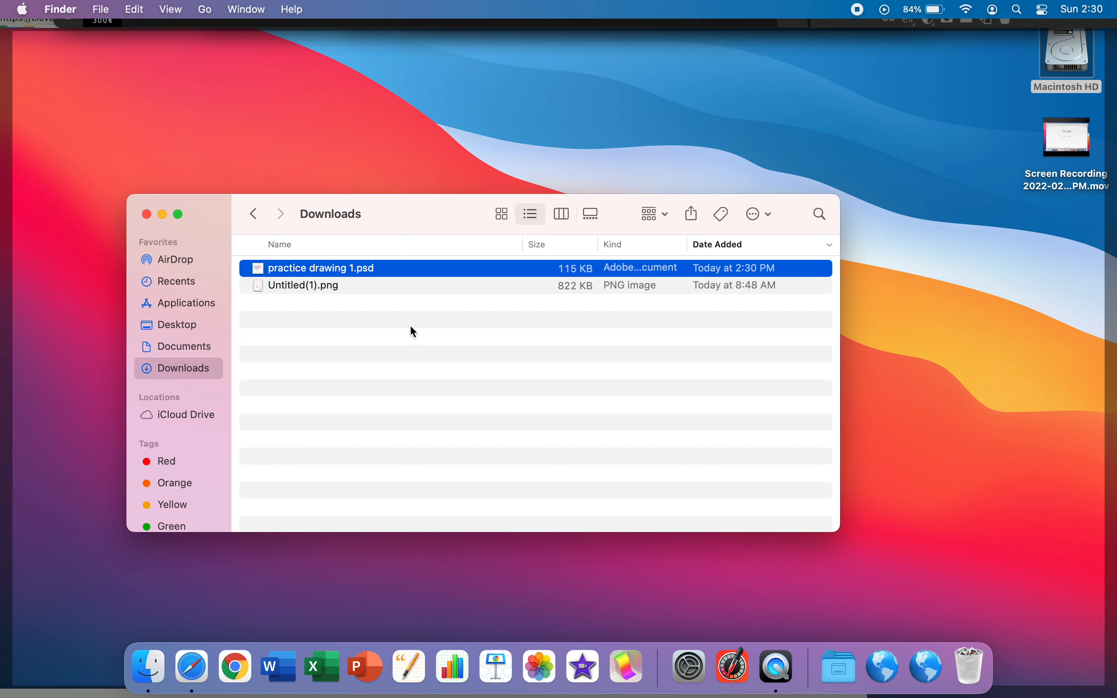
mouse_move(412, 276)
mouse_down()
mouse_move(503, 139)
mouse_move(715, 97)
mouse_move(875, 119)
mouse_up()
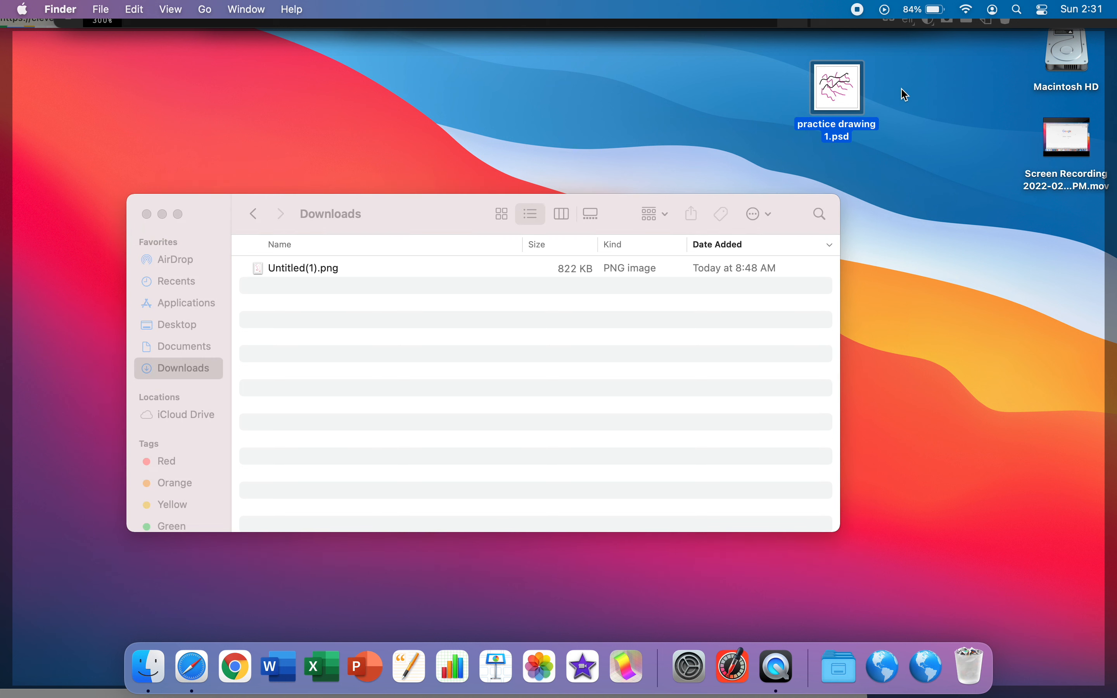
- Create a desktop folder named after the teacher and move practice drawing 1.psd into it
right_click(902, 89)
click(925, 97)
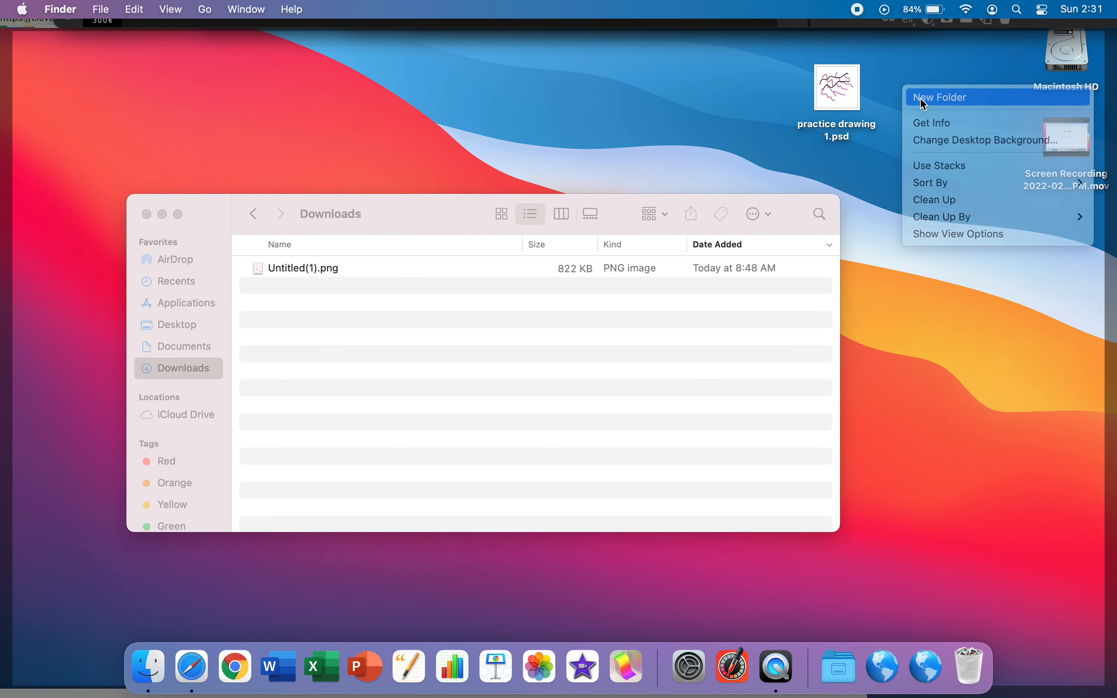
text(mr)
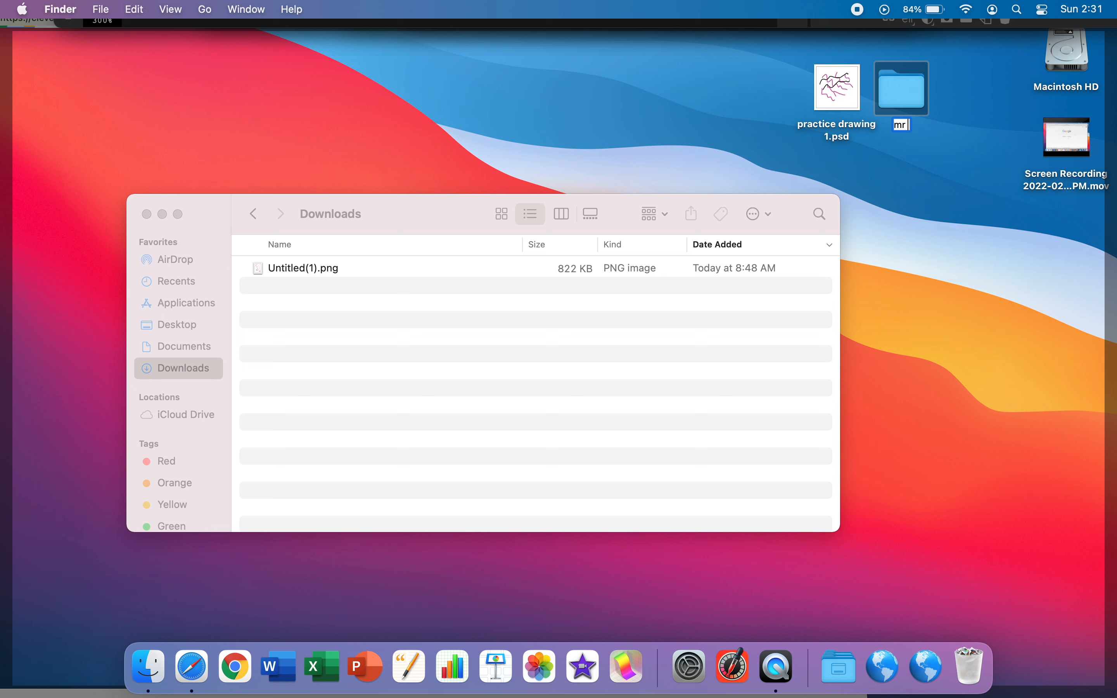
text(. prince)
click(928, 163)
drag(823, 80, 895, 92)
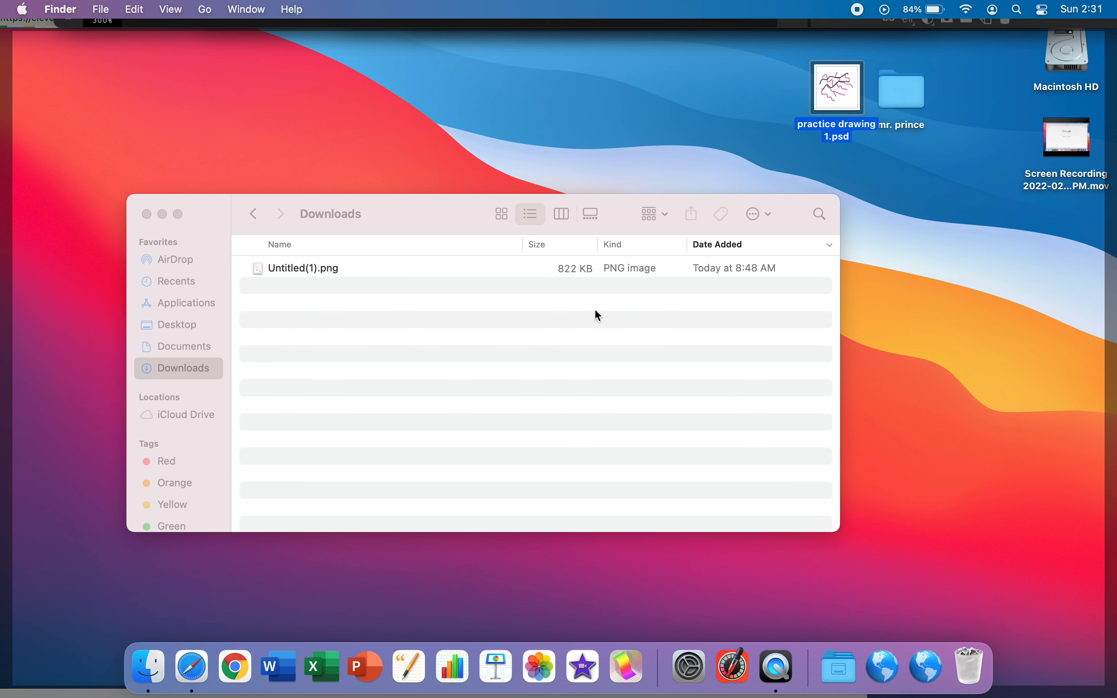
- Leave Finder and switch back to the practice drawing 1 project in Photopea
click(330, 279)
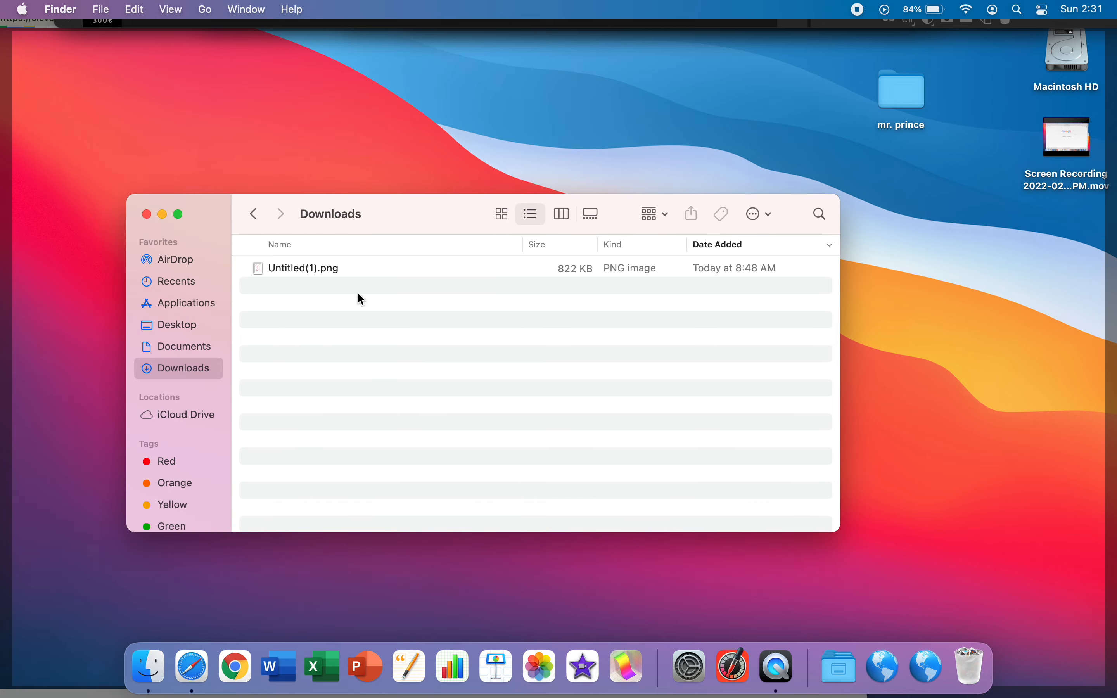
click(732, 23)
click(595, 152)
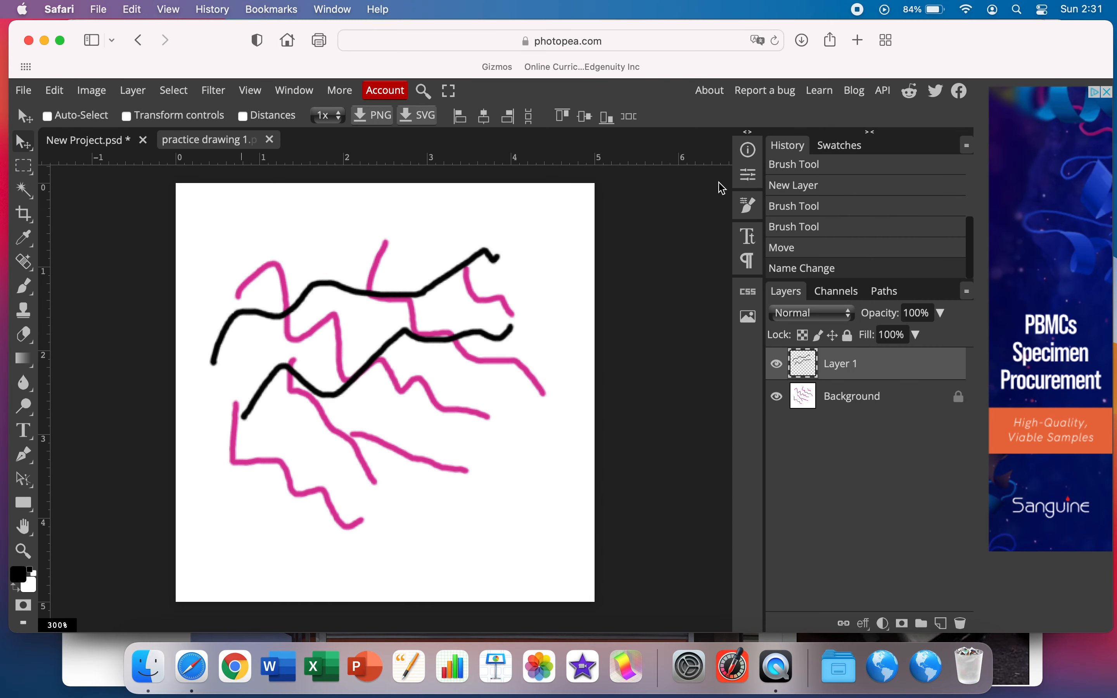